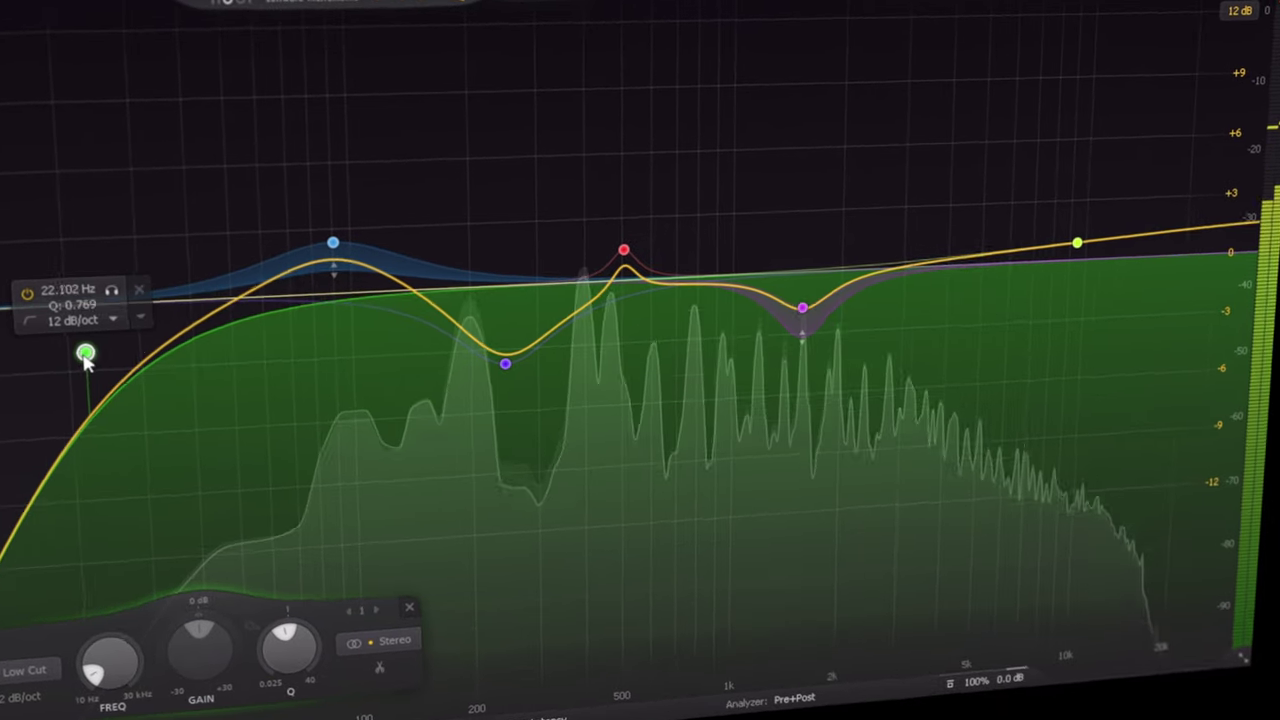
# - Pull the blue band 2 bell near 5 kHz down to about -1.88 dB
pyautogui.click(333, 243)
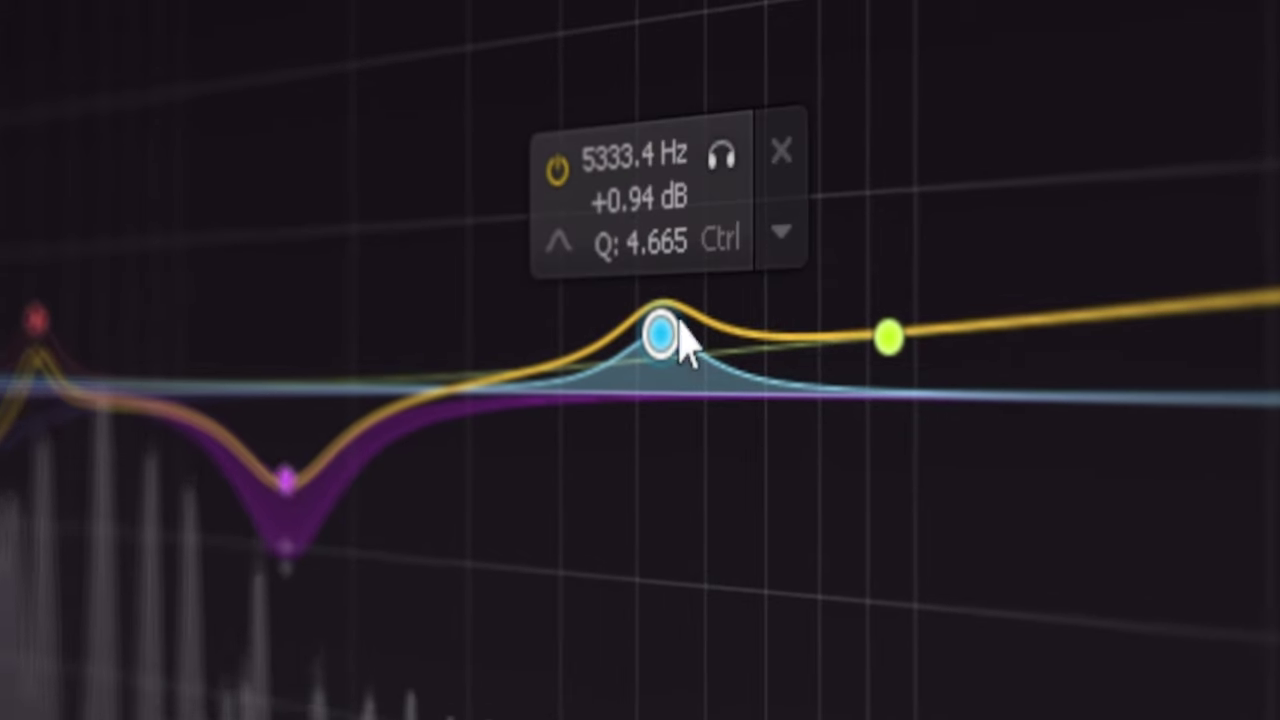
pyautogui.moveTo(652, 382); pyautogui.dragTo(650, 460)
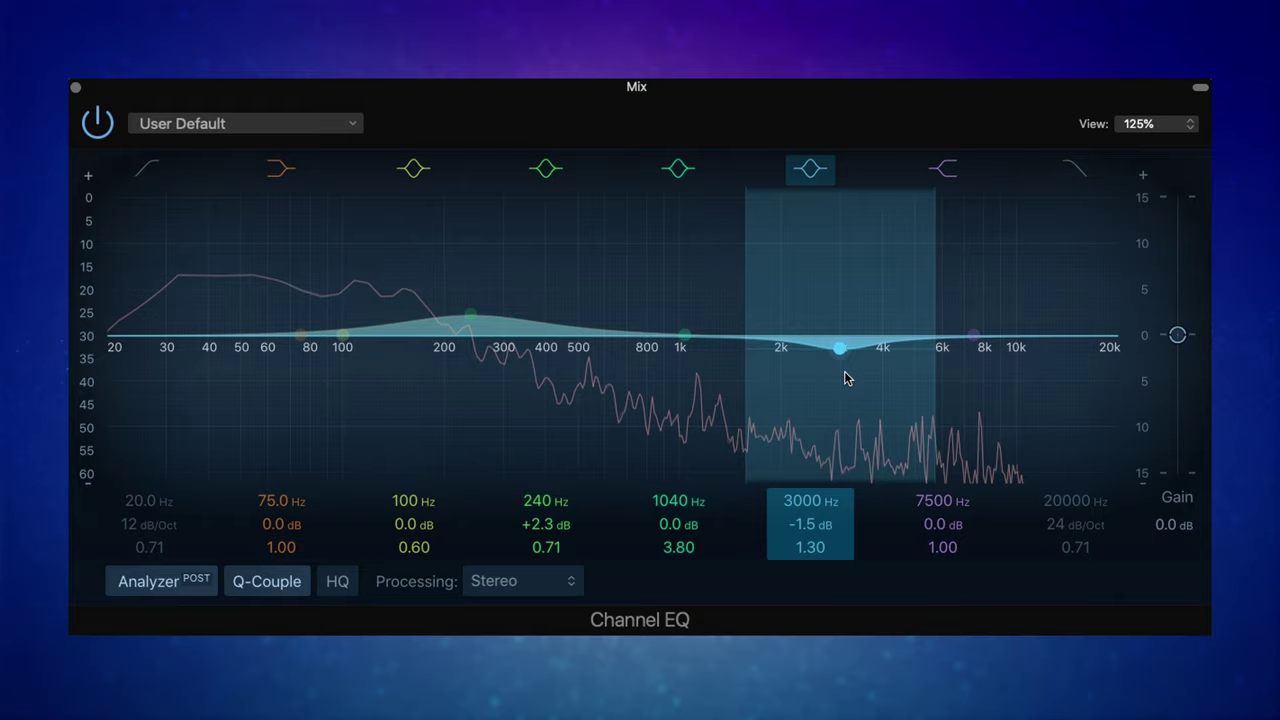
# - Deepen the Channel EQ cut at 3000 Hz to -3.1 dB
pyautogui.moveTo(842, 348); pyautogui.dragTo(843, 365)
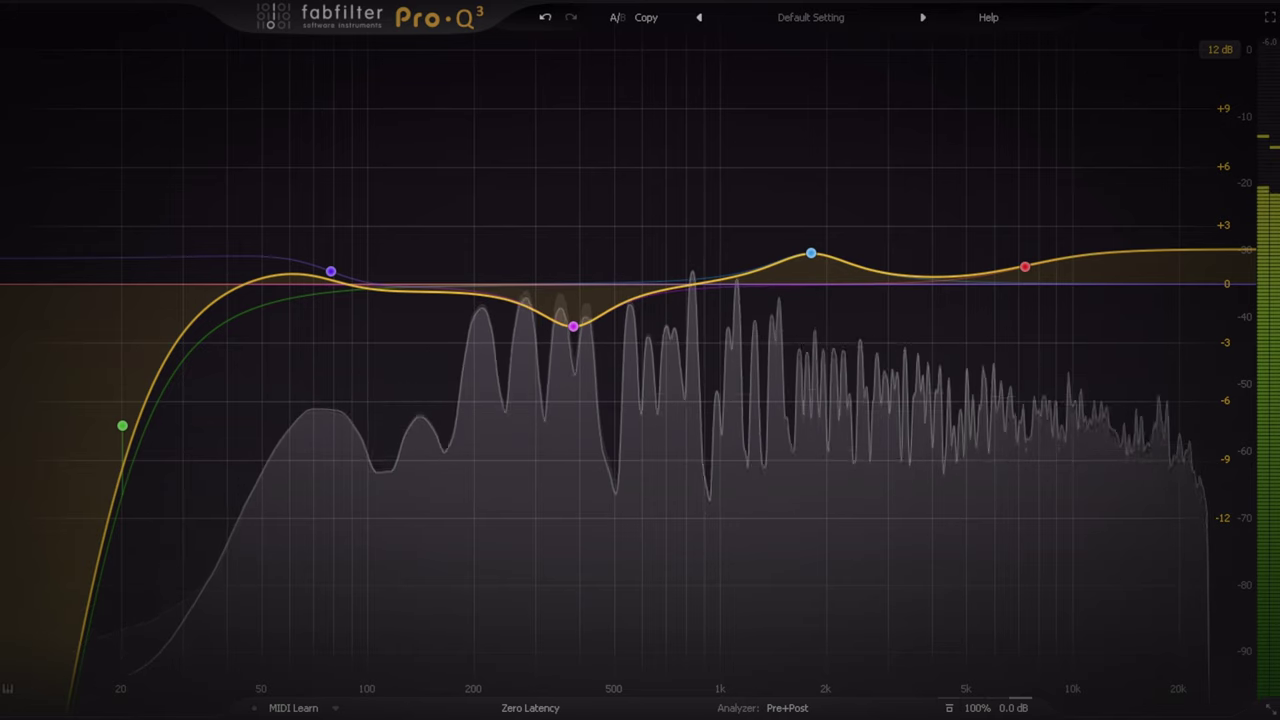
# - Cut the 383 Hz magenta bell deeper with the Gain knob, then check the blue and red bands
pyautogui.click(573, 326)
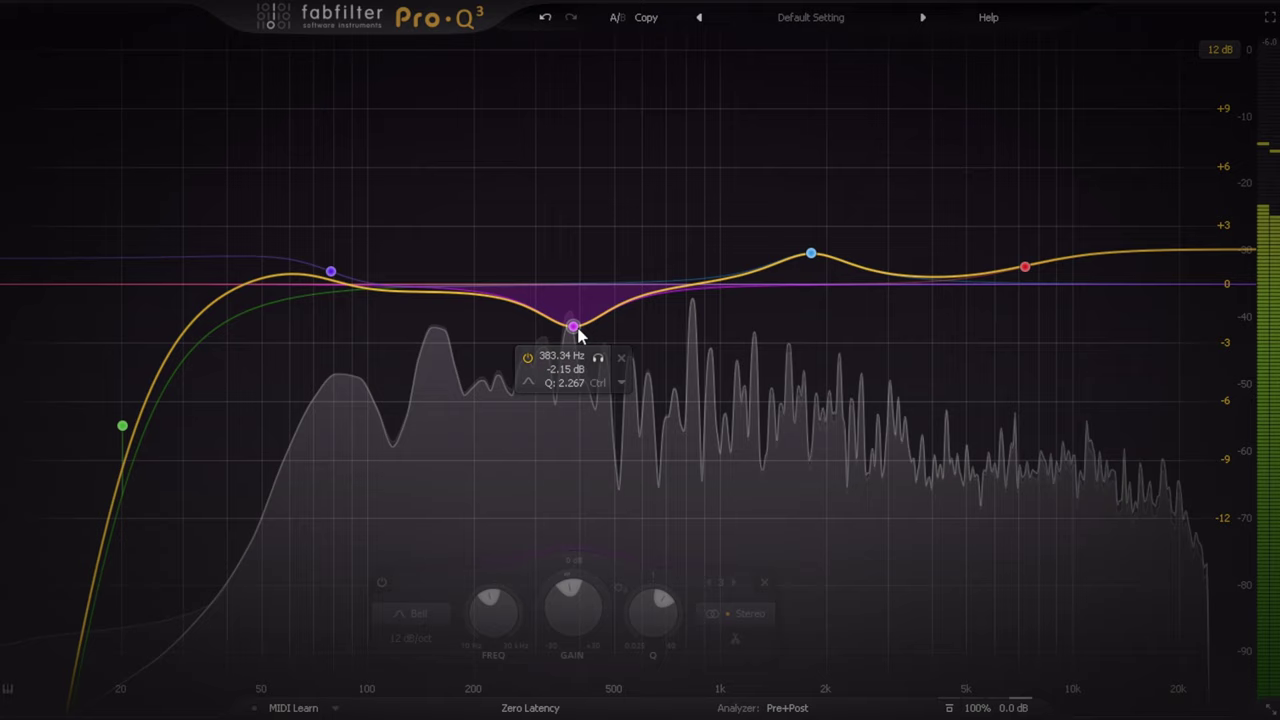
pyautogui.scroll(-3, 565, 590)
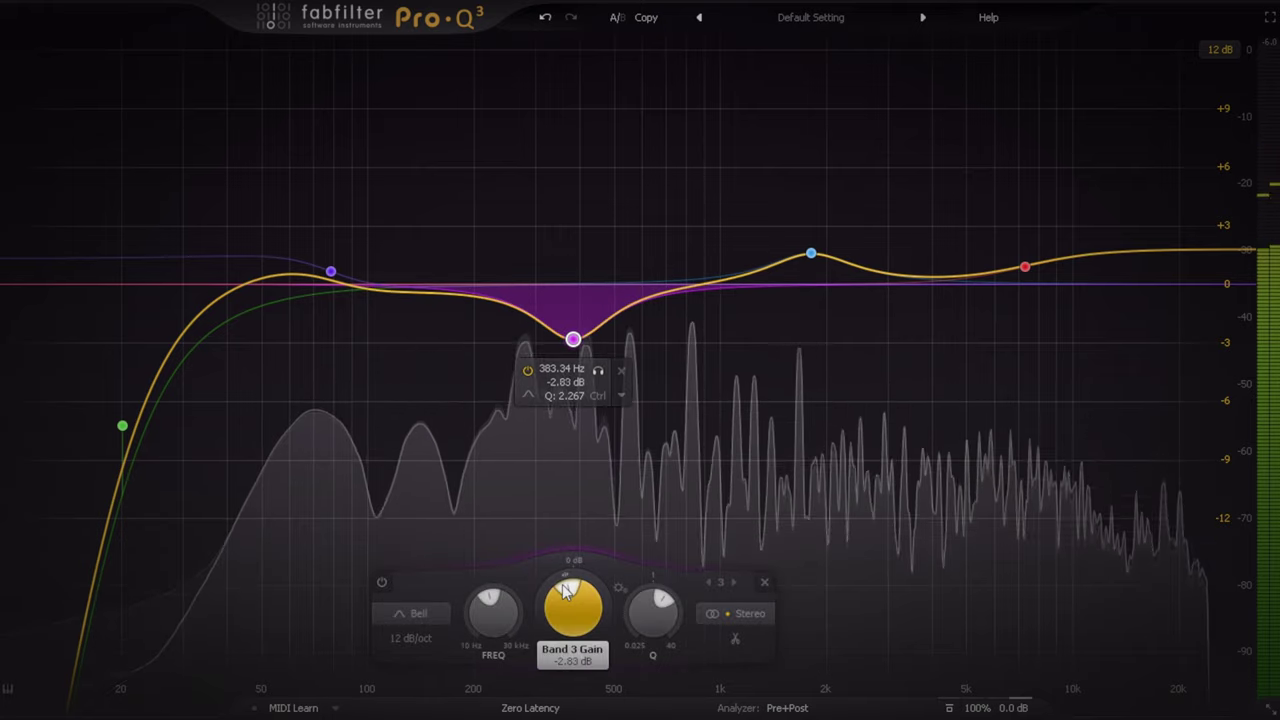
pyautogui.click(810, 255)
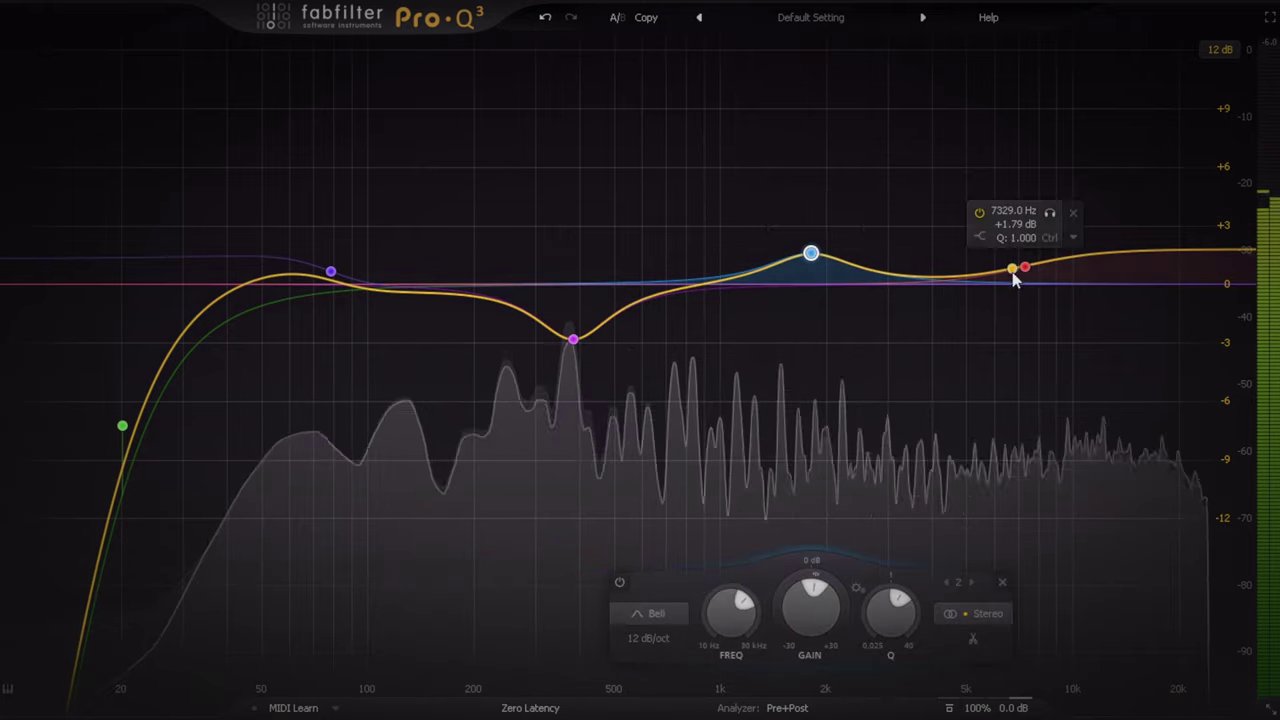
pyautogui.click(1024, 268)
pyautogui.click(810, 256)
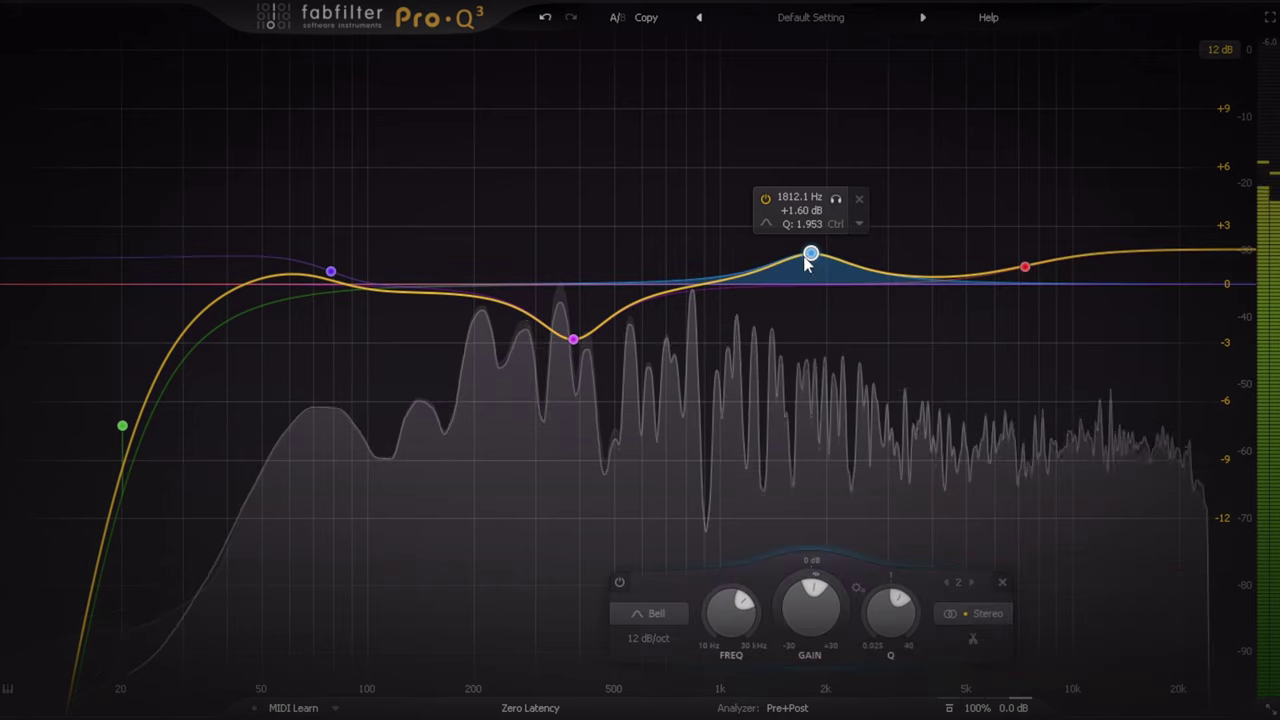
# - Bring the 383 Hz magenta bell's gain back to -1.50 dB
pyautogui.click(573, 342)
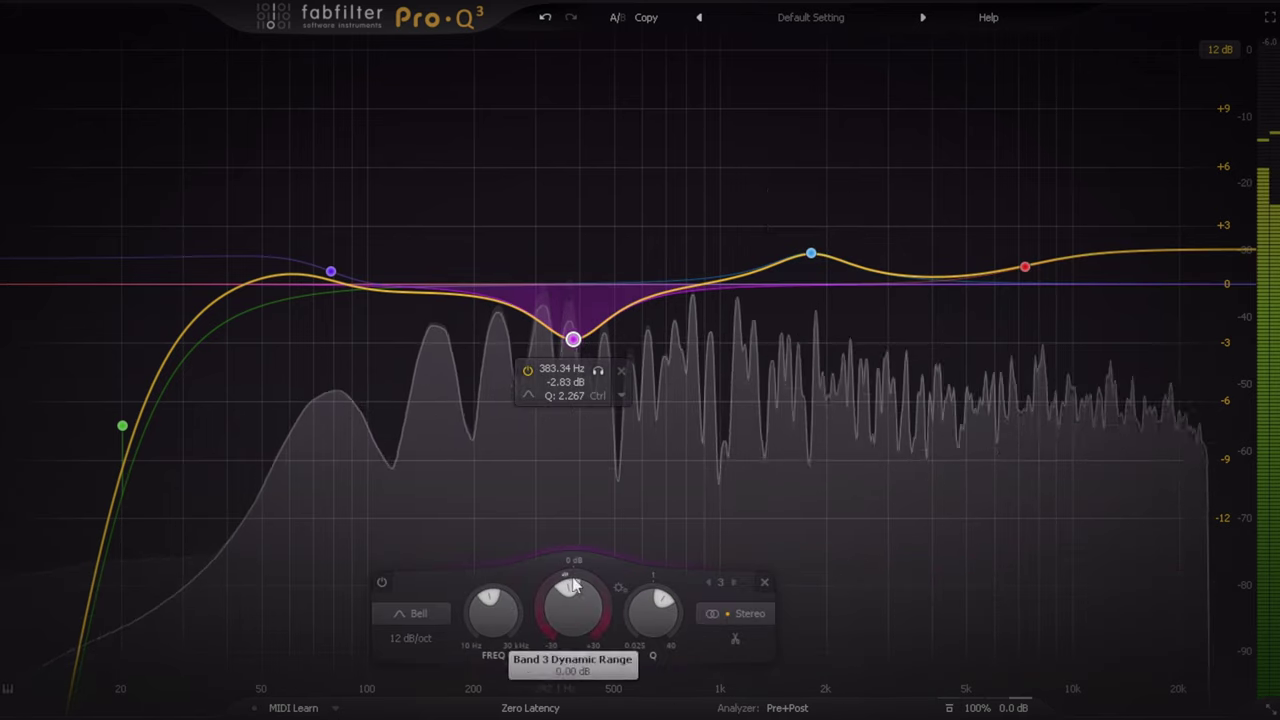
pyautogui.scroll(-2, 570, 592)
pyautogui.scroll(-2, 570, 592)
pyautogui.scroll(8, 570, 592)
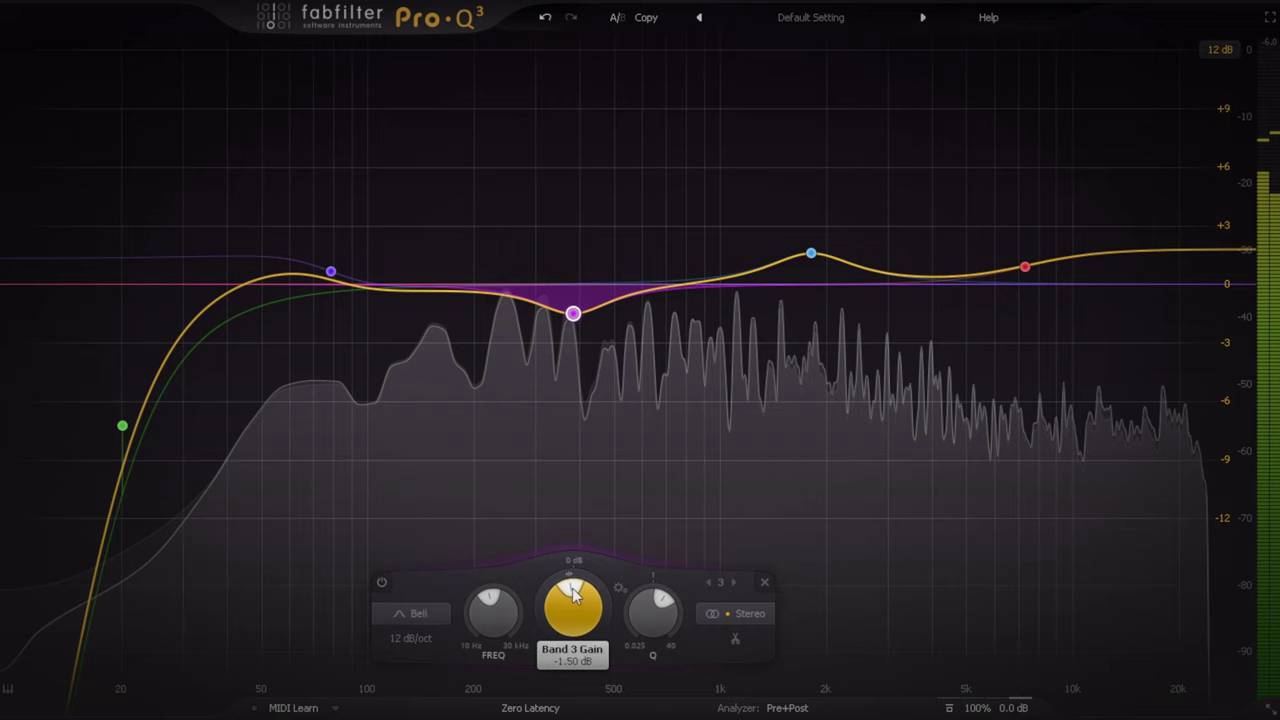
# - Bypass the 78.7 Hz low band, view its filter shapes, and switch it back on
pyautogui.click(285, 216)
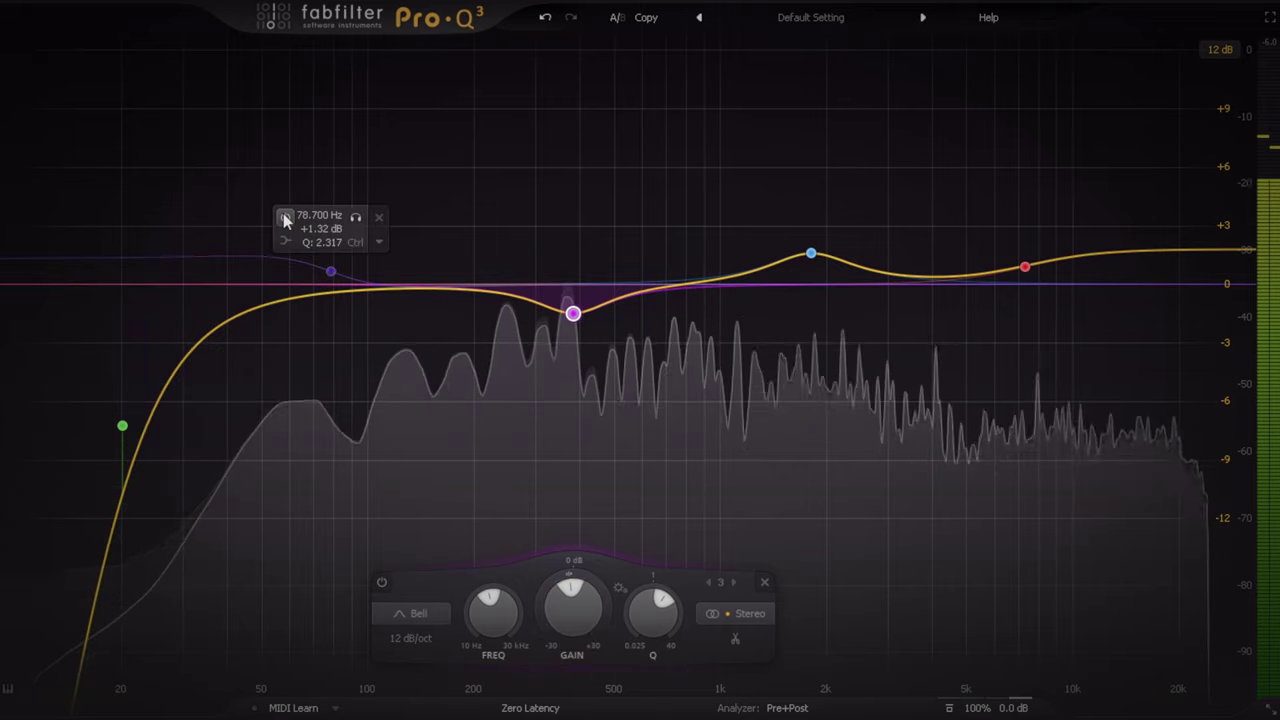
pyautogui.click(285, 242)
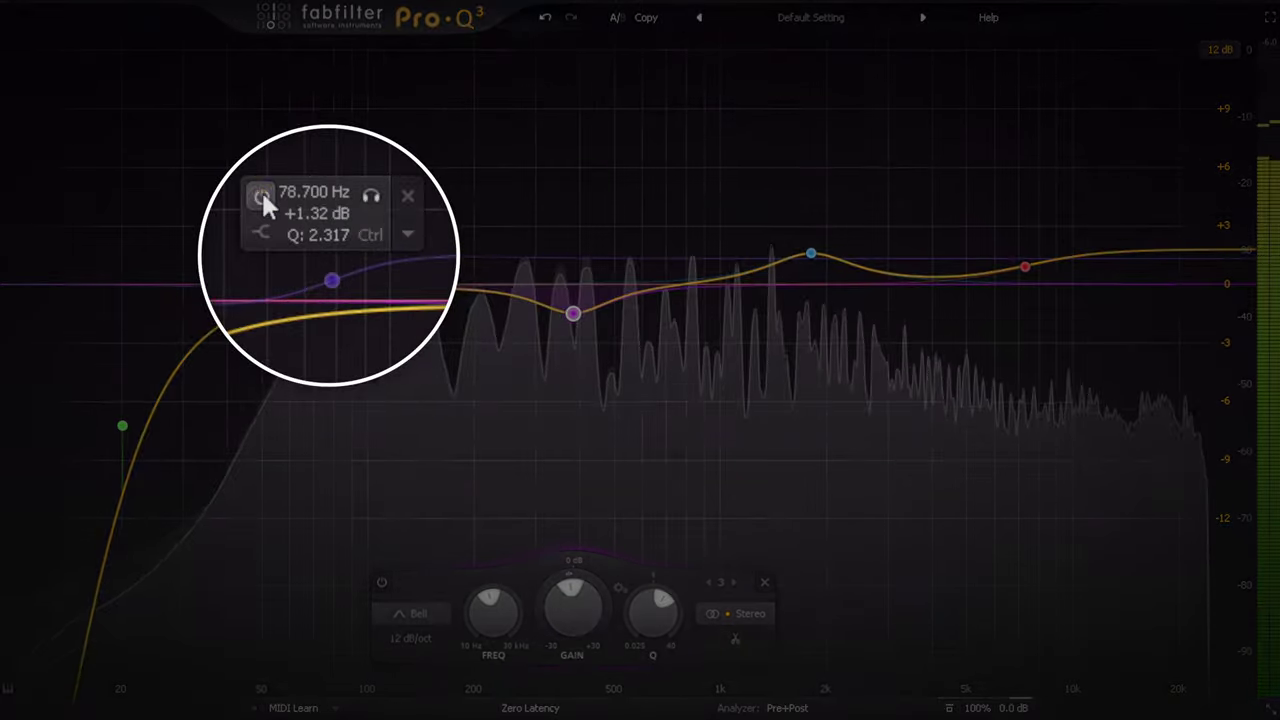
pyautogui.click(285, 216)
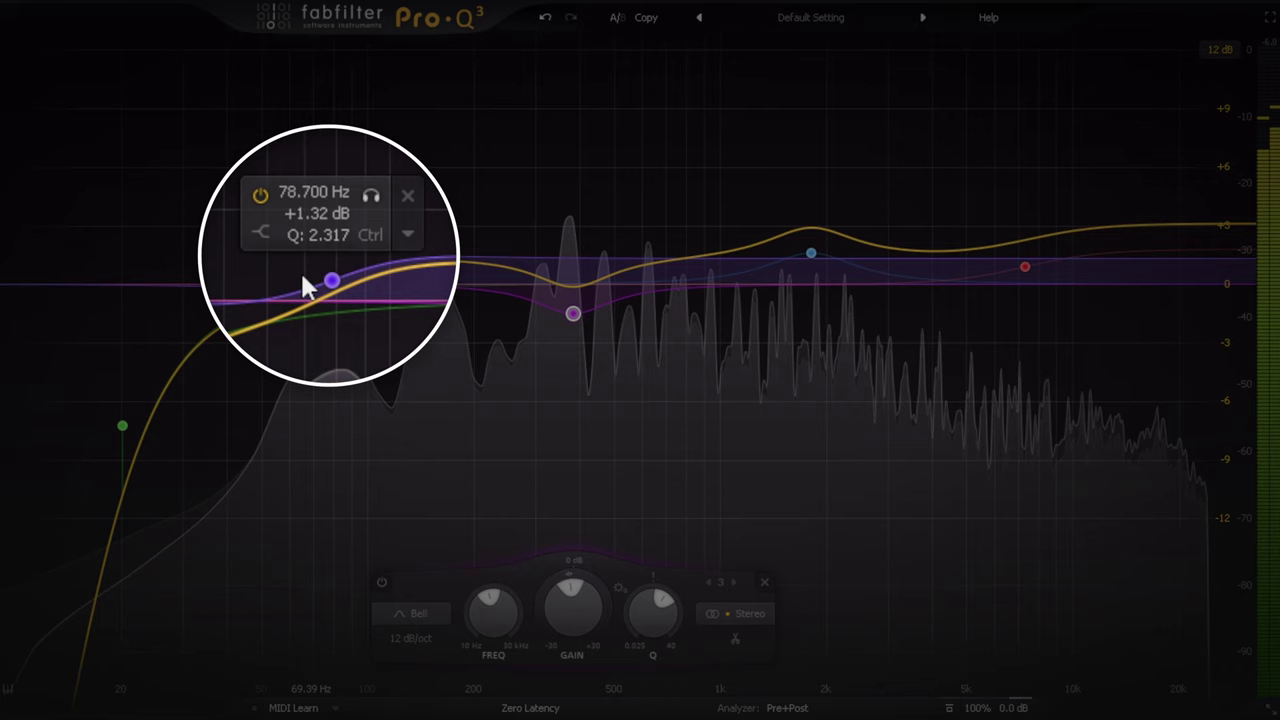
# - Solo the 78.7 Hz band, then set the 383 Hz bell to -2.49 dB with Q 1.648
pyautogui.click(372, 196)
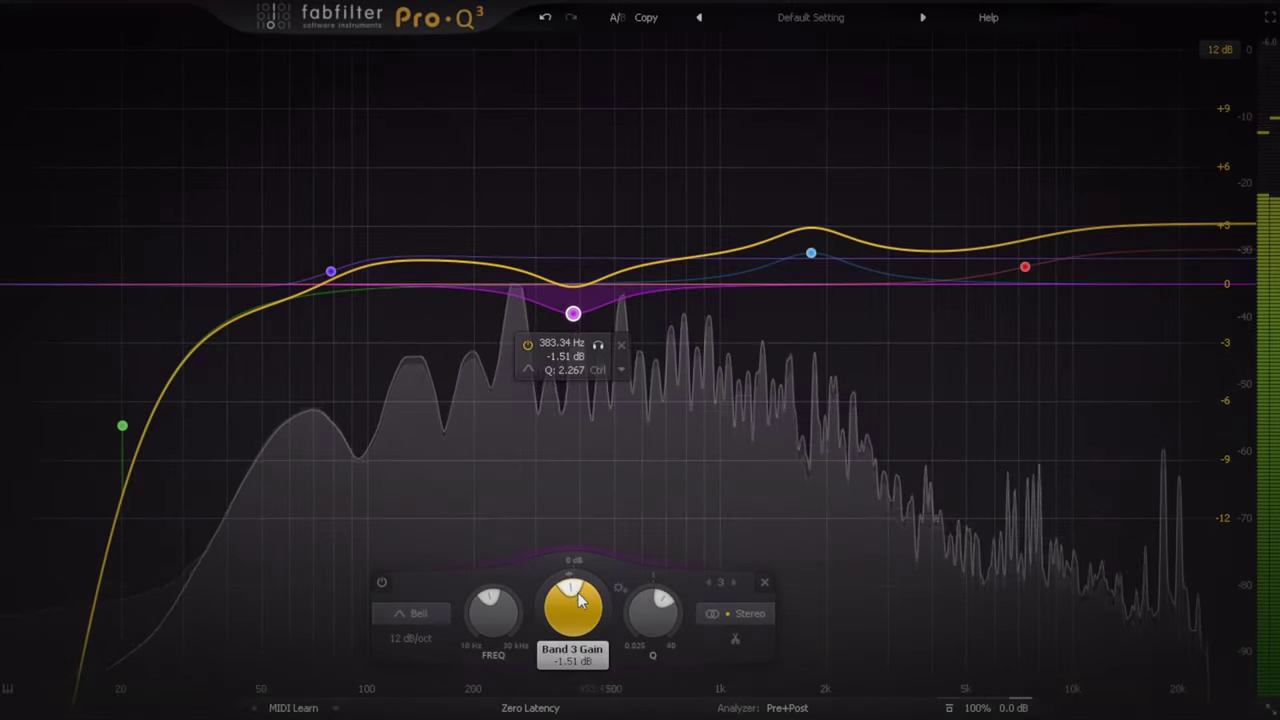
pyautogui.scroll(-3, 572, 600)
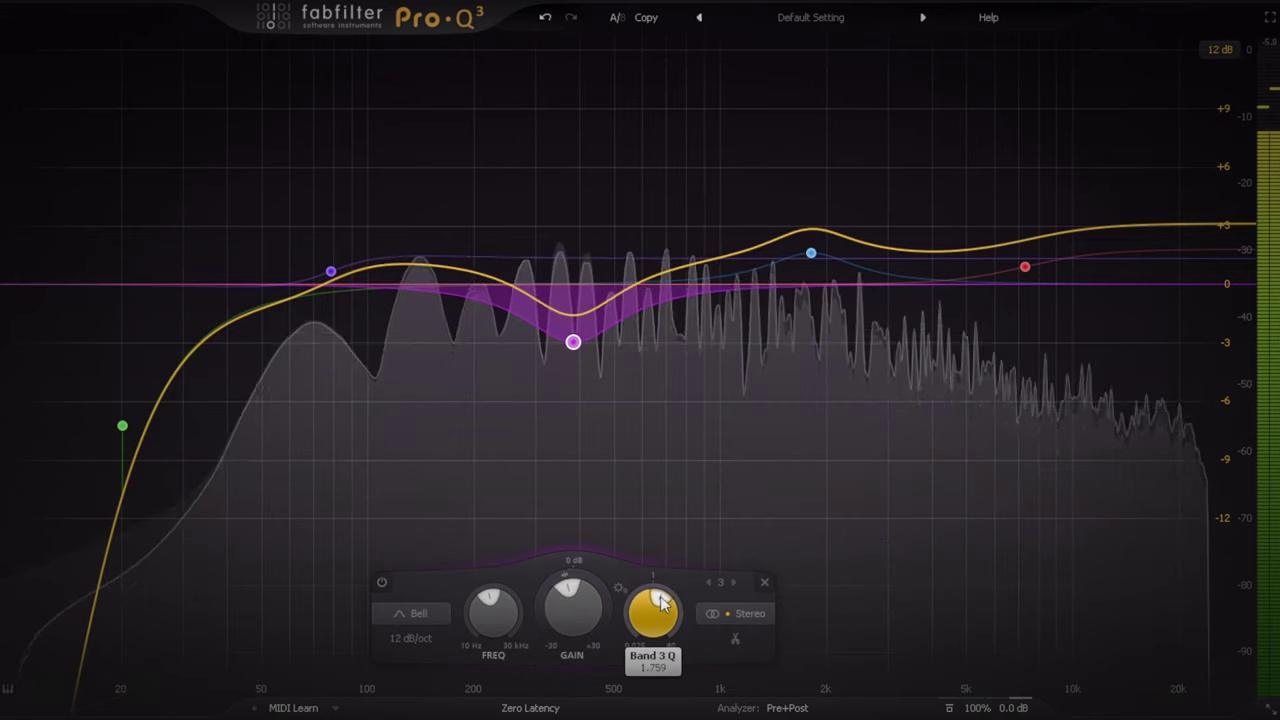
pyautogui.moveTo(571, 340); pyautogui.dragTo(569, 240)
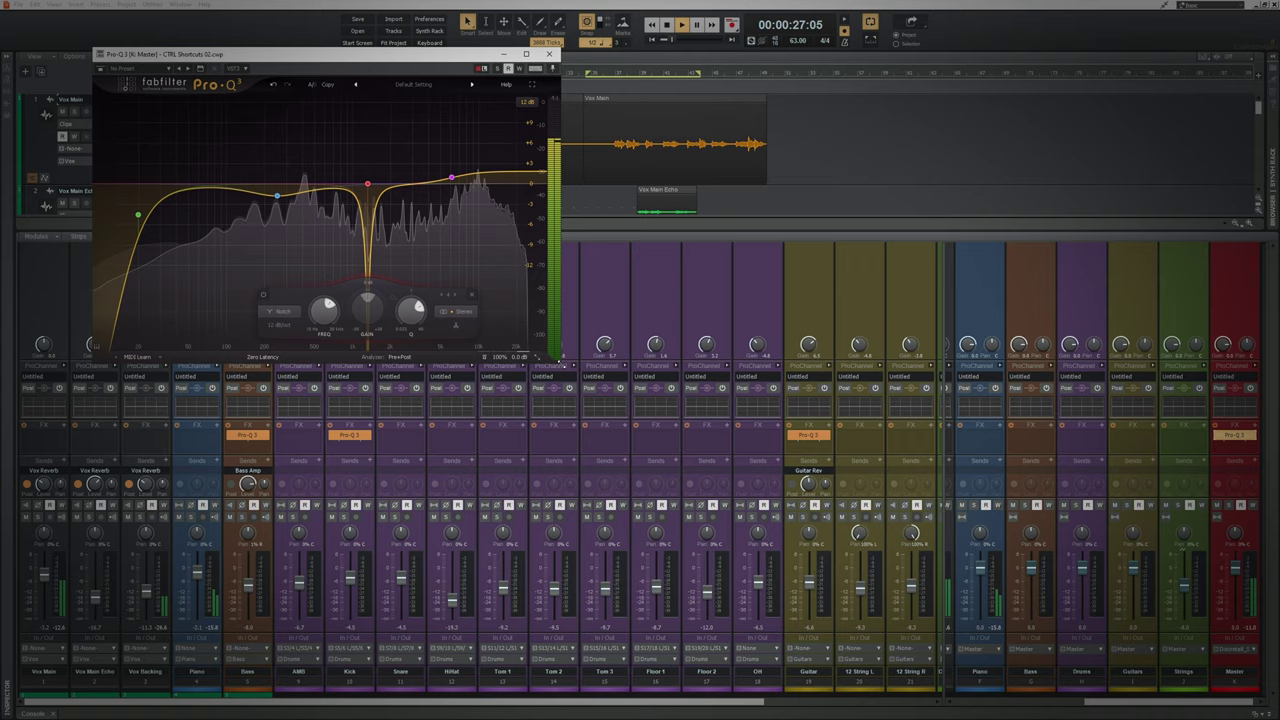
# - Enlarge the Pro-Q 3 window to nearly full screen and cut the 250 Hz bell to -5.39 dB
pyautogui.moveTo(577, 373); pyautogui.dragTo(1205, 660)
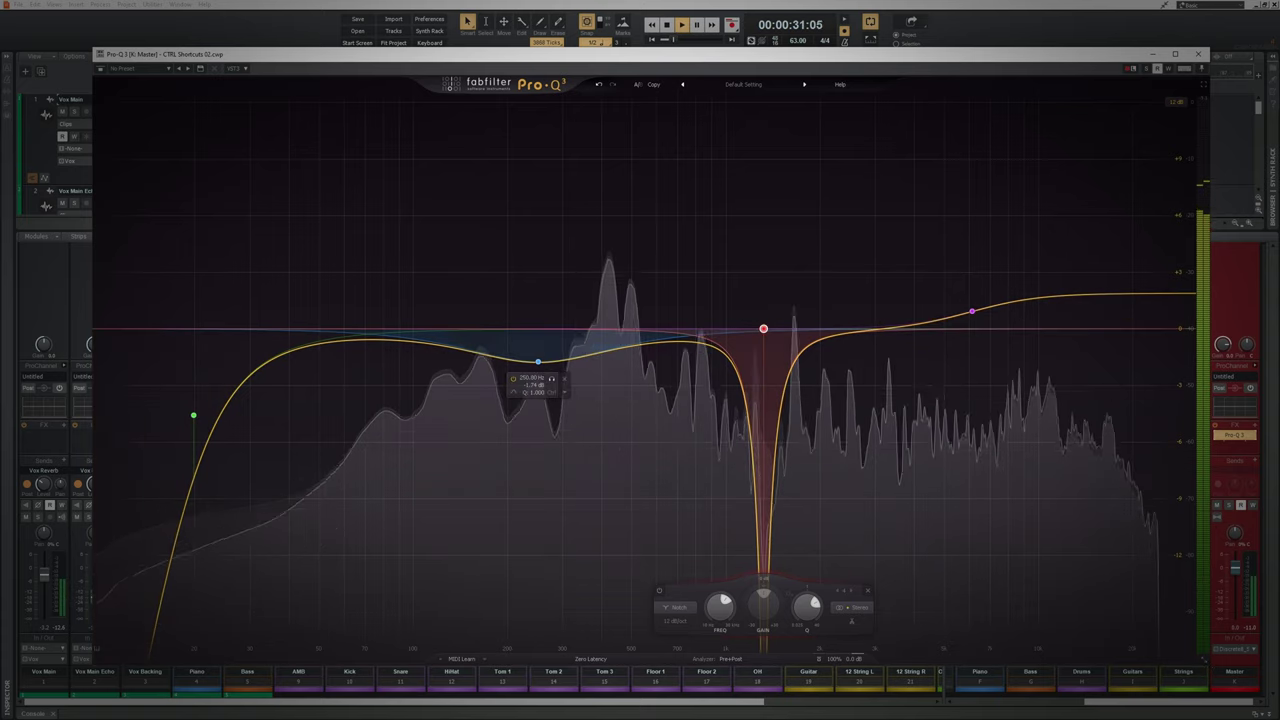
pyautogui.click(538, 361)
pyautogui.moveTo(538, 361); pyautogui.dragTo(538, 430)
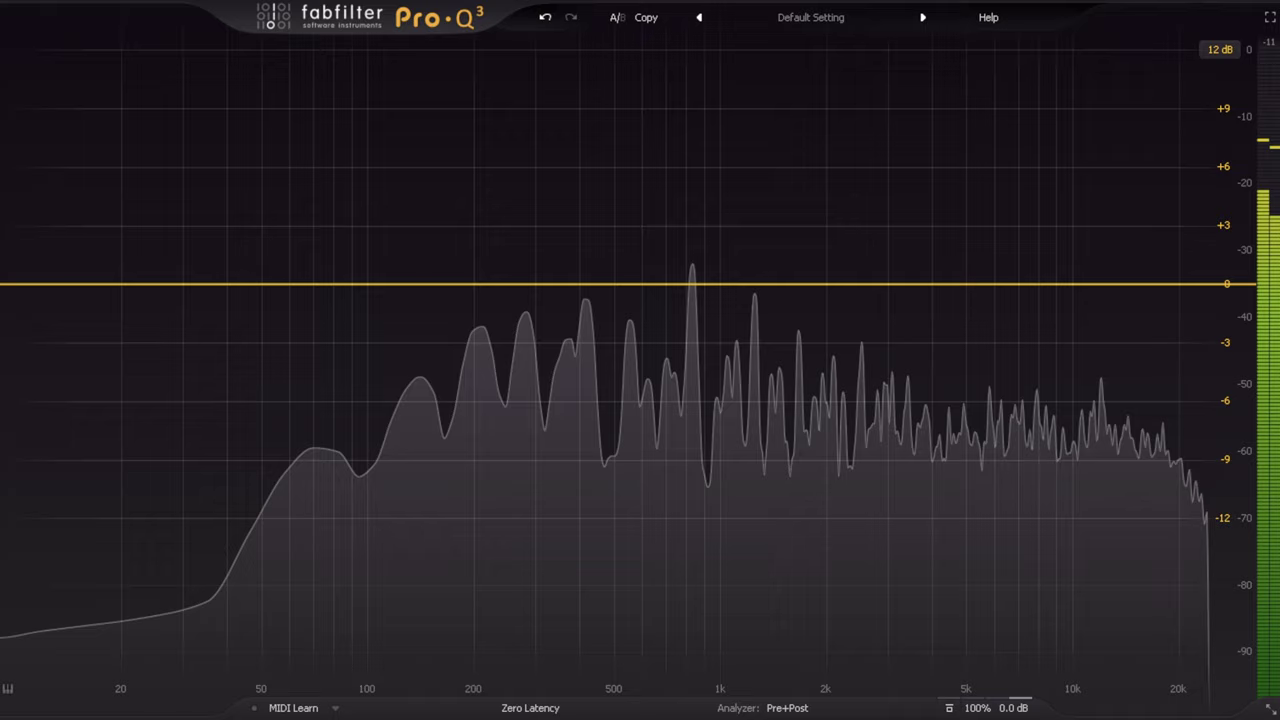
# - Create a -2.12 dB bell at 397 Hz, plus a low cut, high cut and 23 Hz low shelf
pyautogui.moveTo(578, 284); pyautogui.dragTo(579, 326)
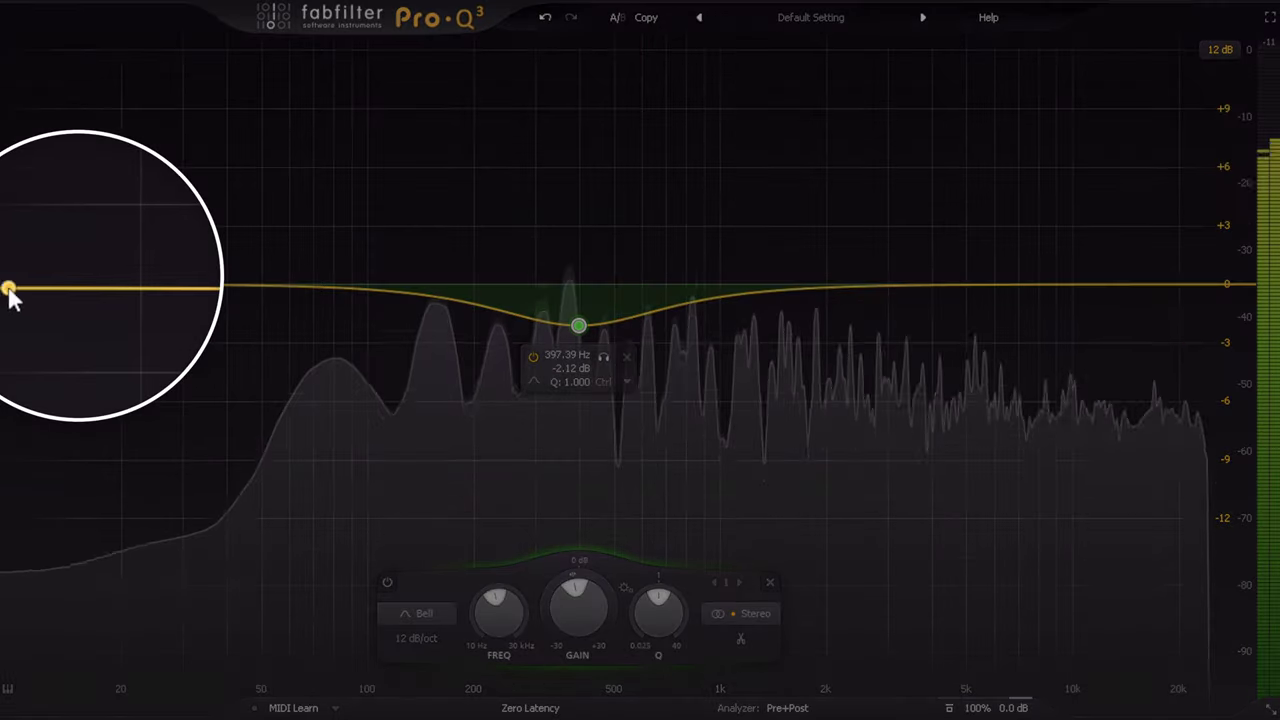
pyautogui.click(3, 290)
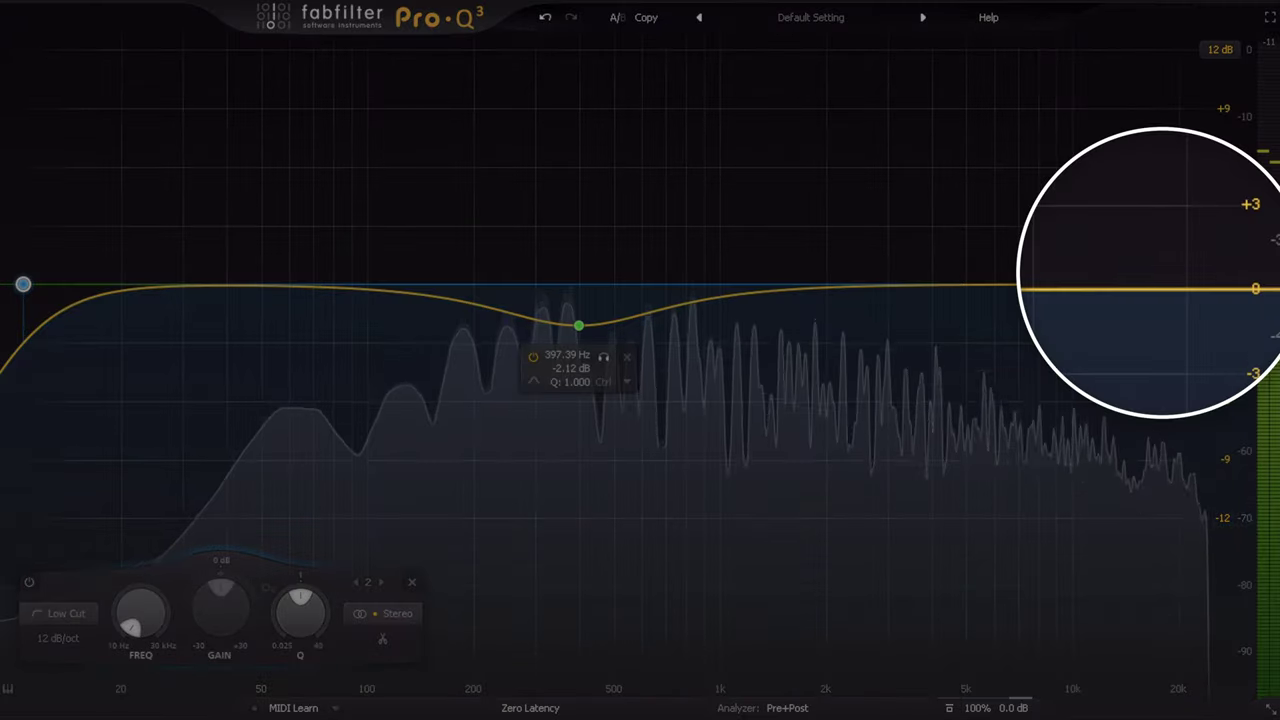
pyautogui.click(1249, 296)
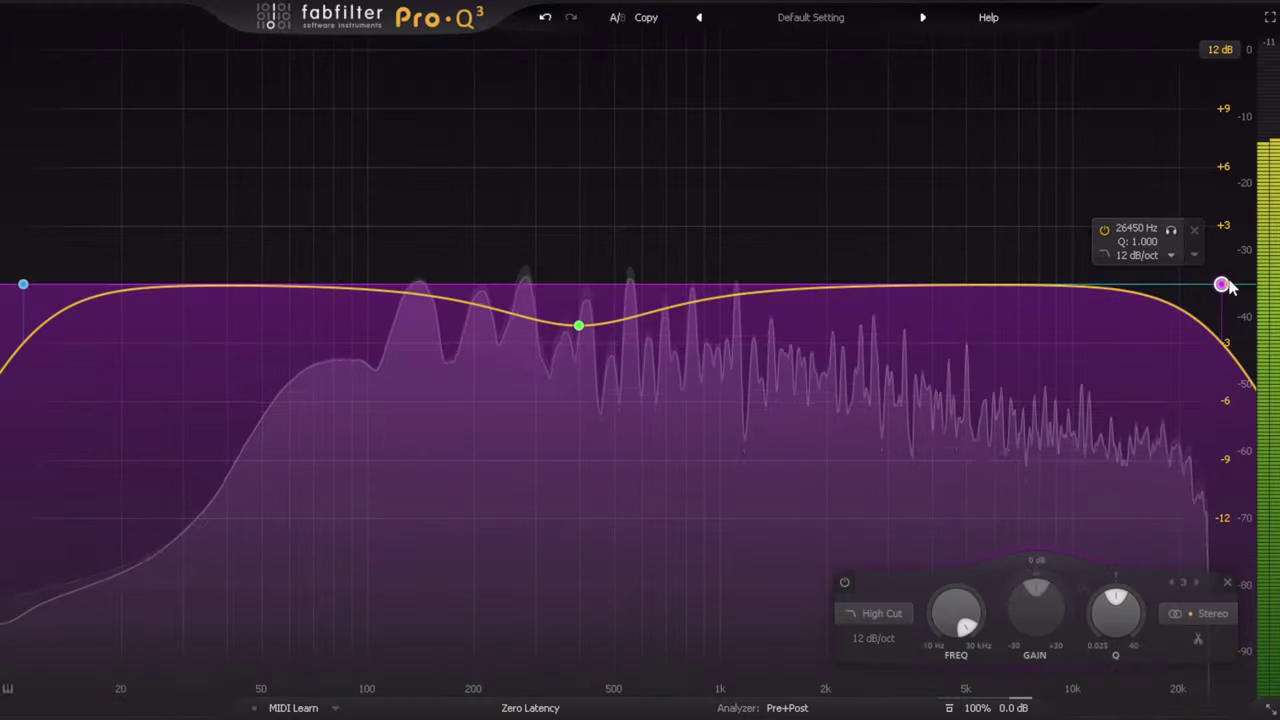
pyautogui.click(142, 288)
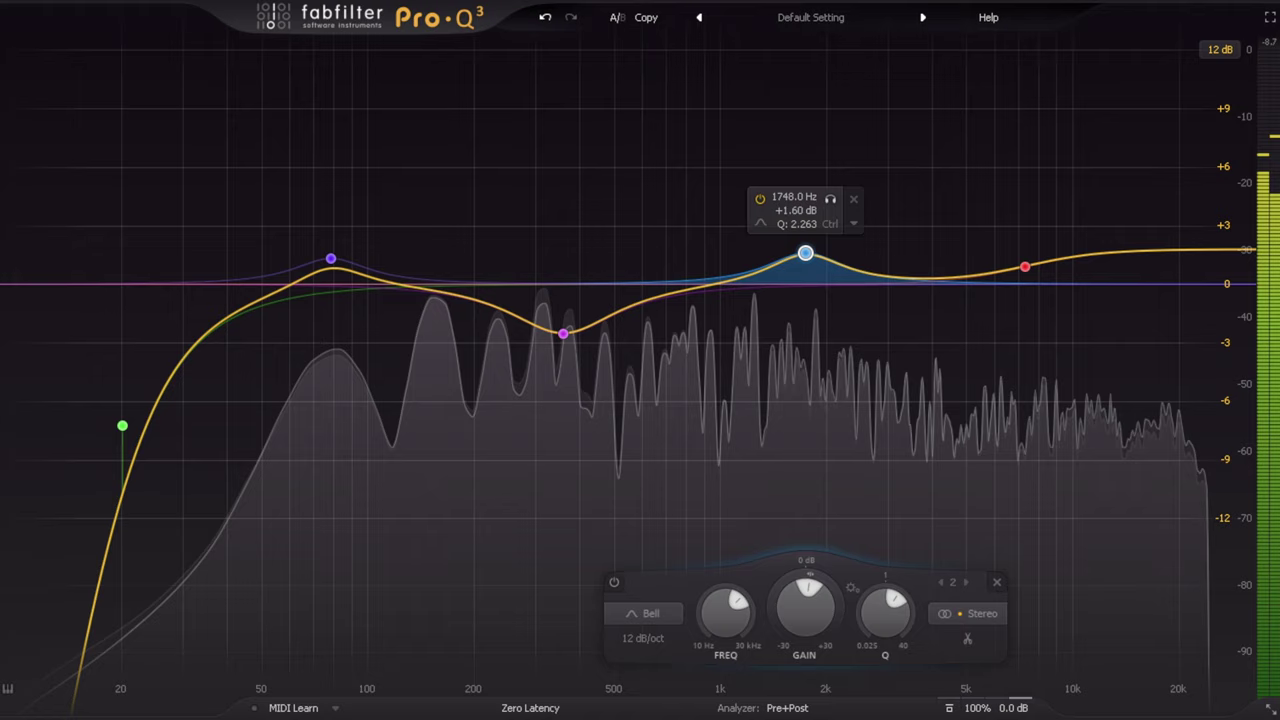
# - Sweep the soloed +1.60 dB bell from 1748 Hz up to around 2 kHz
pyautogui.moveTo(805, 253); pyautogui.dragTo(852, 241)
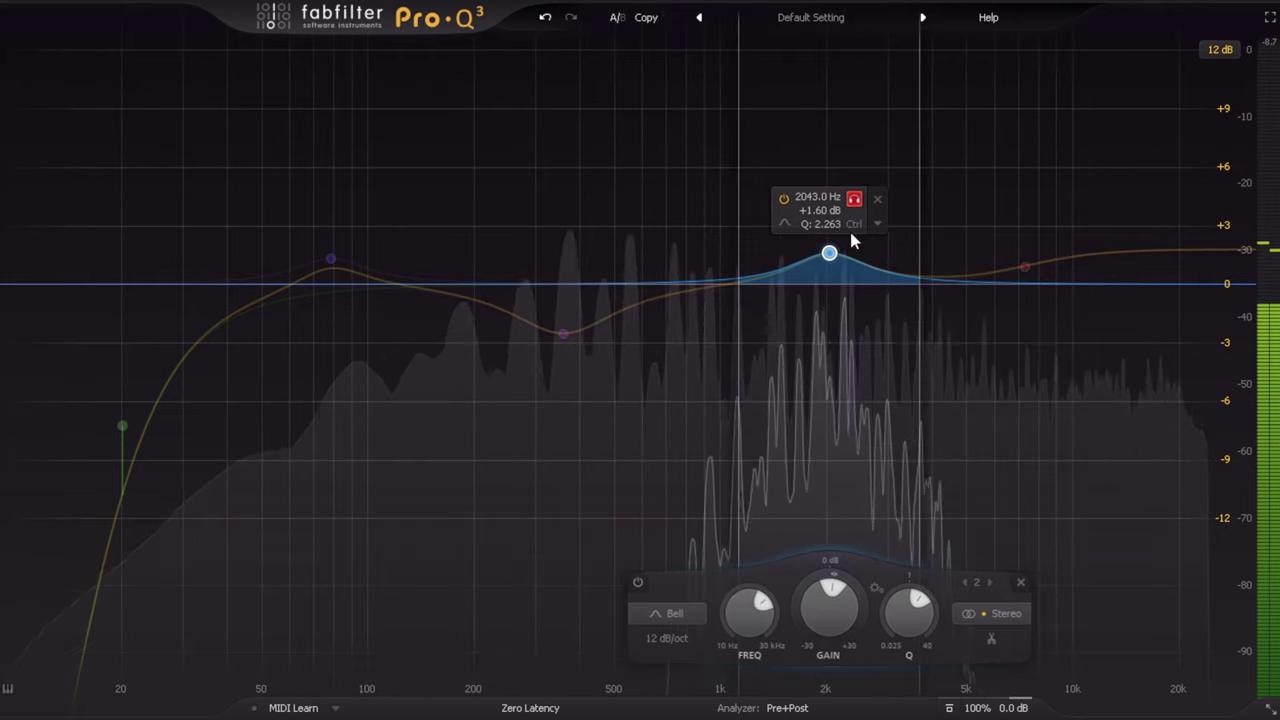
pyautogui.moveTo(855, 145); pyautogui.dragTo(852, 320)
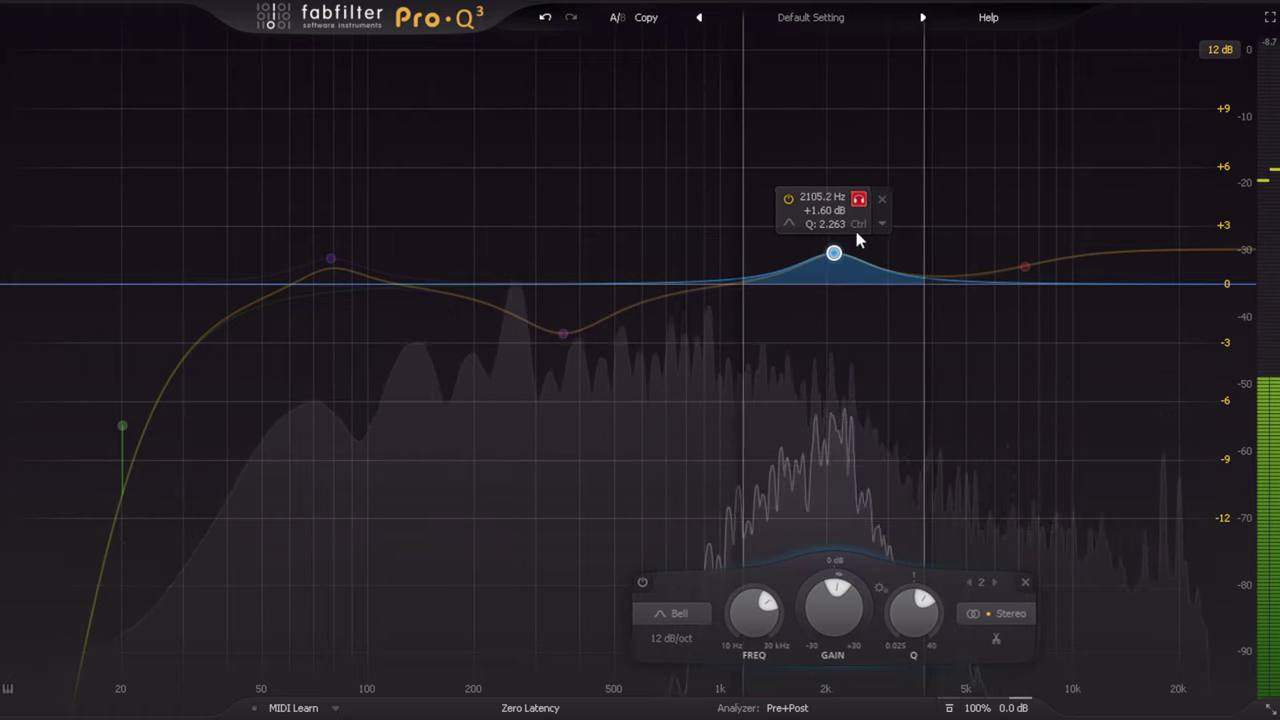
pyautogui.moveTo(860, 123); pyautogui.dragTo(858, 77)
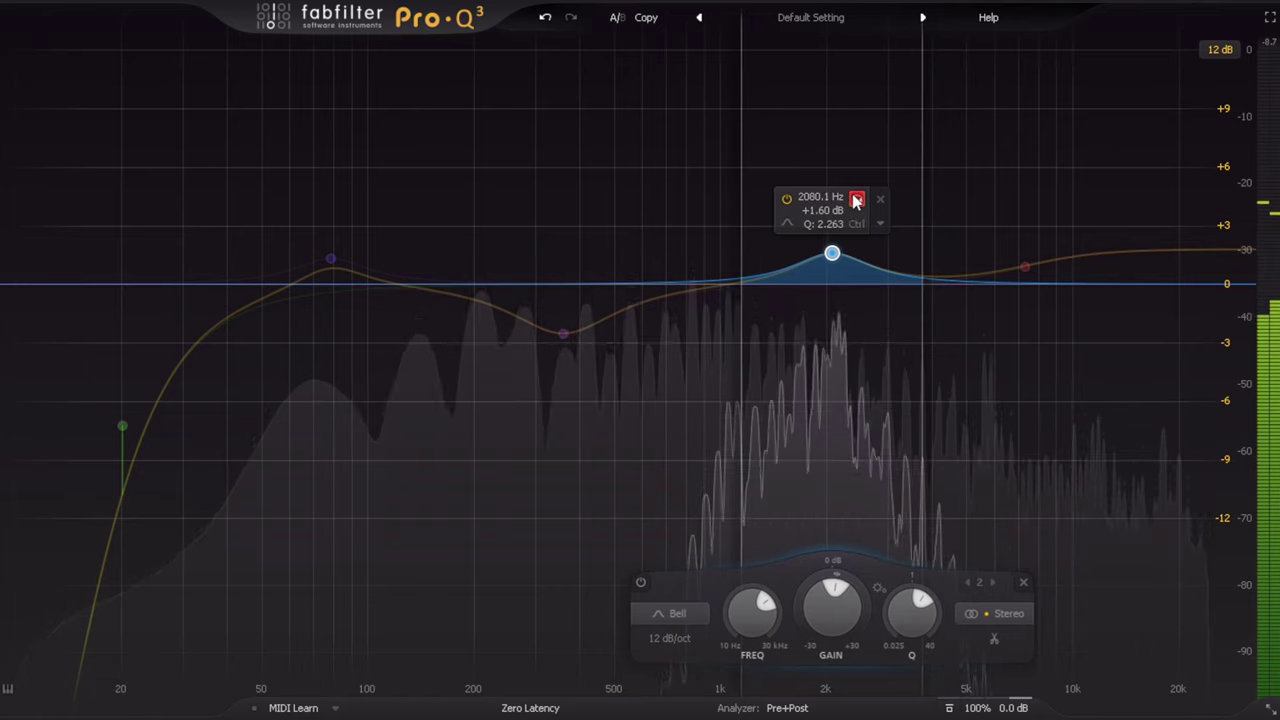
pyautogui.moveTo(856, 201); pyautogui.dragTo(862, 183)
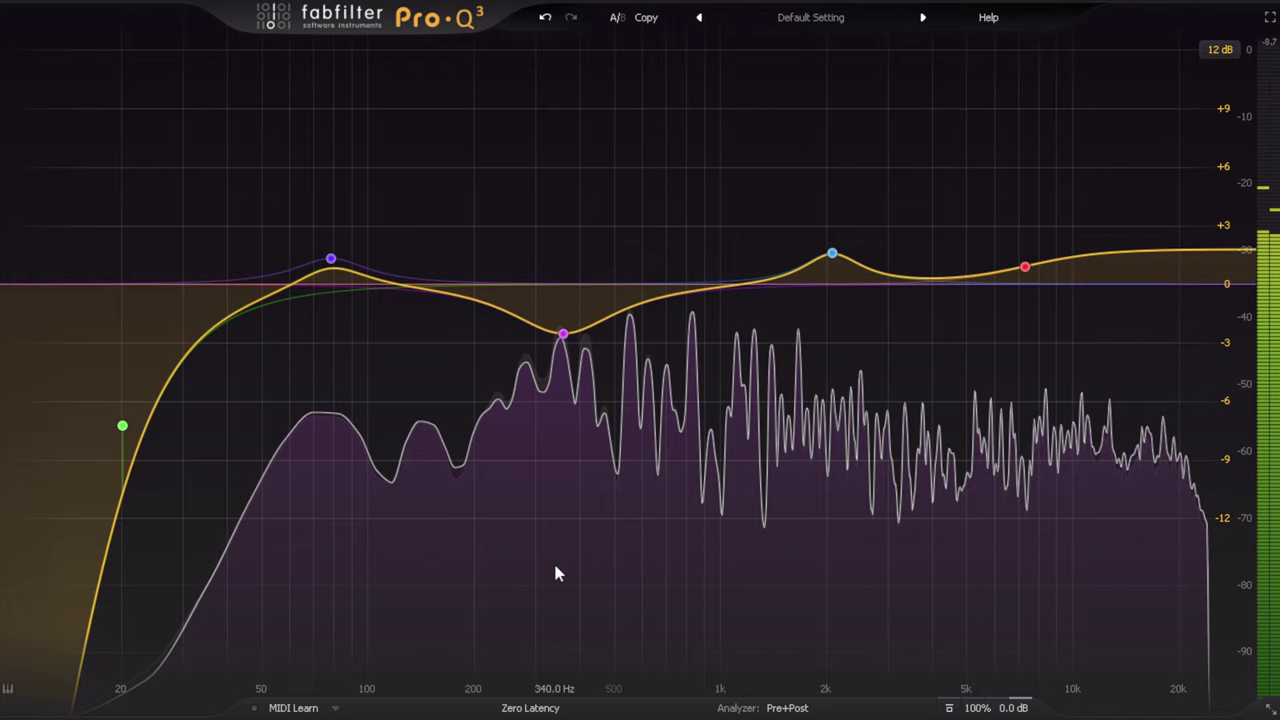
# - Freeze the spectrum to show peak labels and pull the 376 Hz peak down into a cut
pyautogui.moveTo(540, 556); pyautogui.dragTo(542, 430)
pyautogui.moveTo(574, 287); pyautogui.dragTo(585, 233)
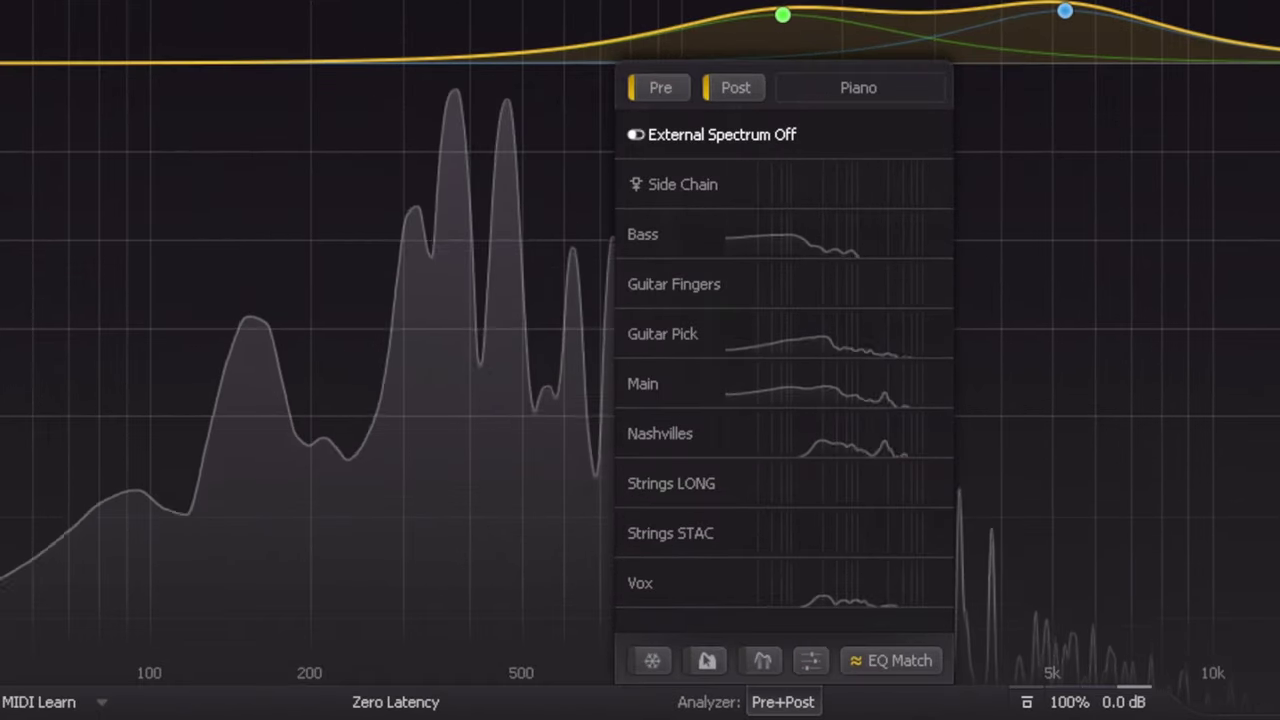
# - Add the Guitar Pick track's spectrum to the analyzer as Pre+Post+Guitar Pick
pyautogui.click(692, 332)
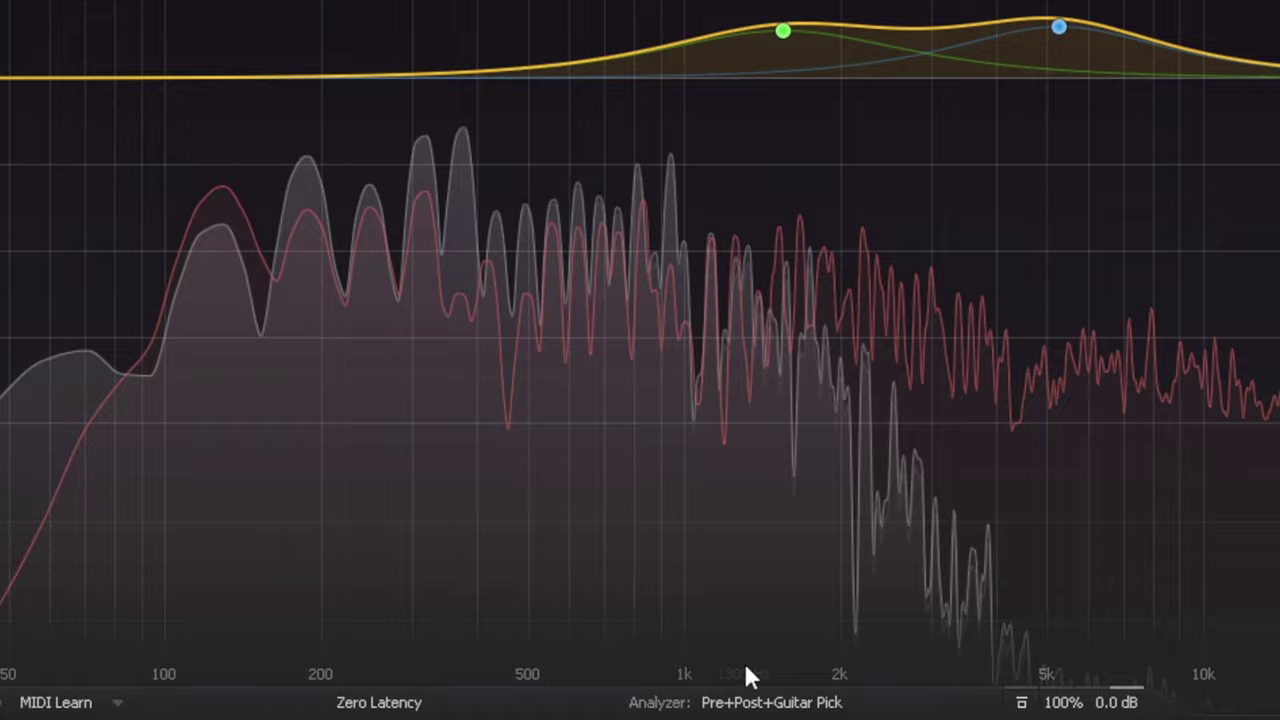
# - Turn on collision detection so clashes with Guitar Pick show as red bands
pyautogui.click(771, 702)
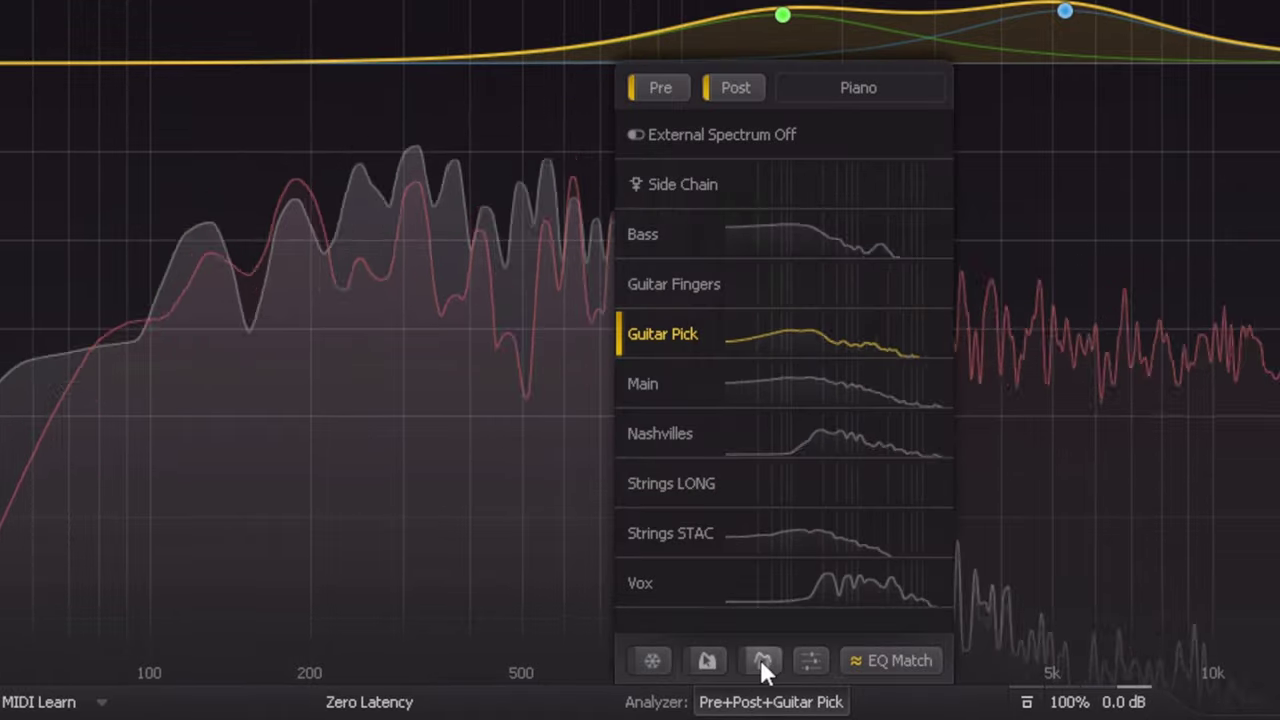
pyautogui.click(761, 661)
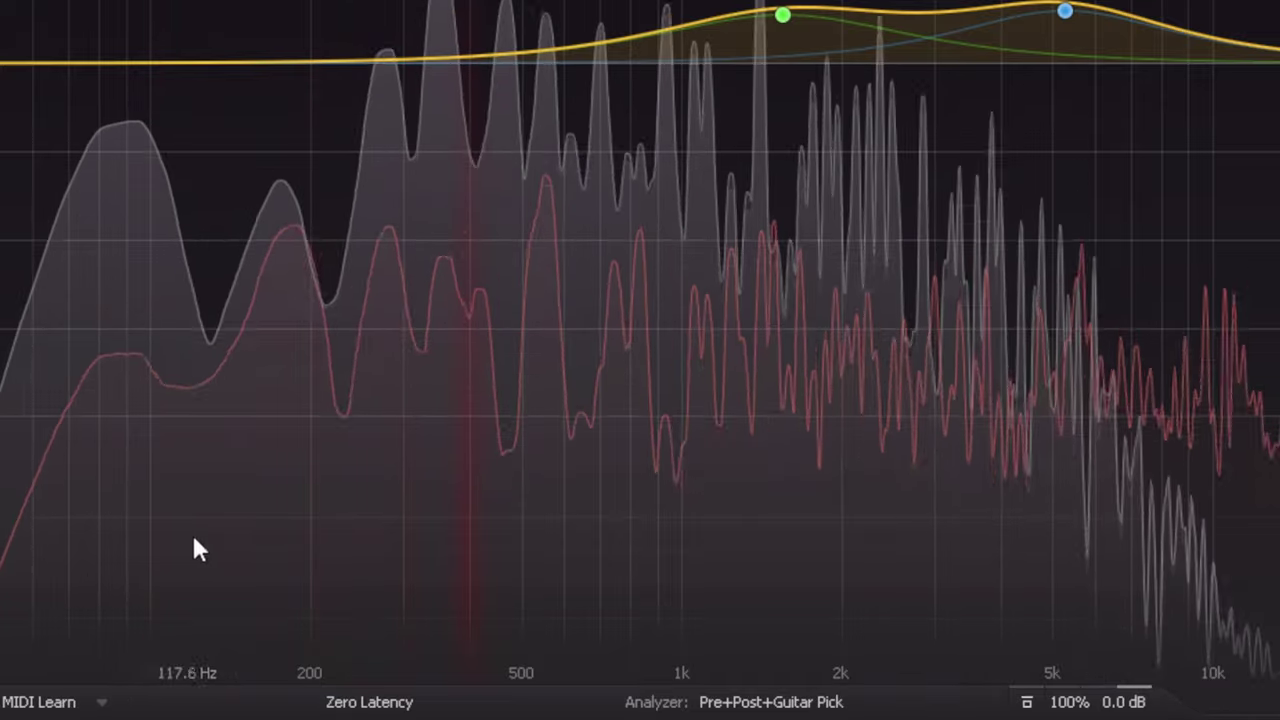
pyautogui.moveTo(797, 702)
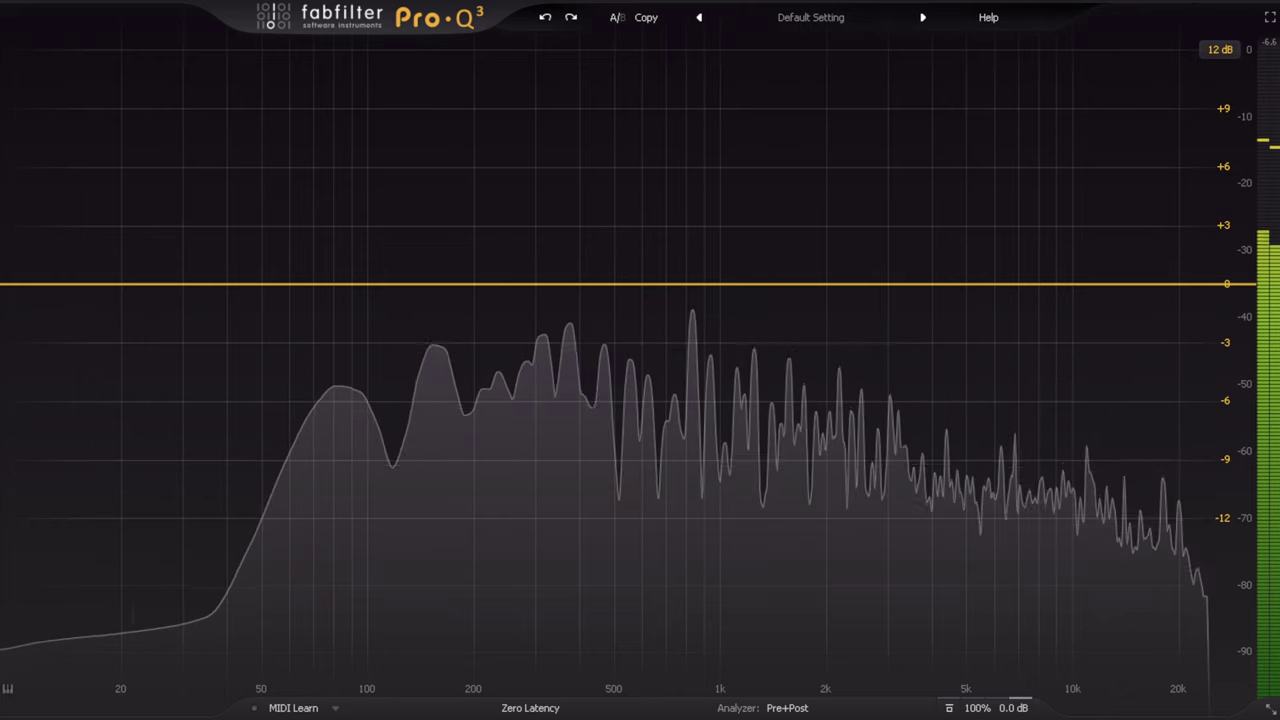
# - Add a bell cutting 3 dB near 9 kHz, with a dynamic range deepening to about -6 dB
pyautogui.moveTo(1059, 284); pyautogui.dragTo(1060, 317)
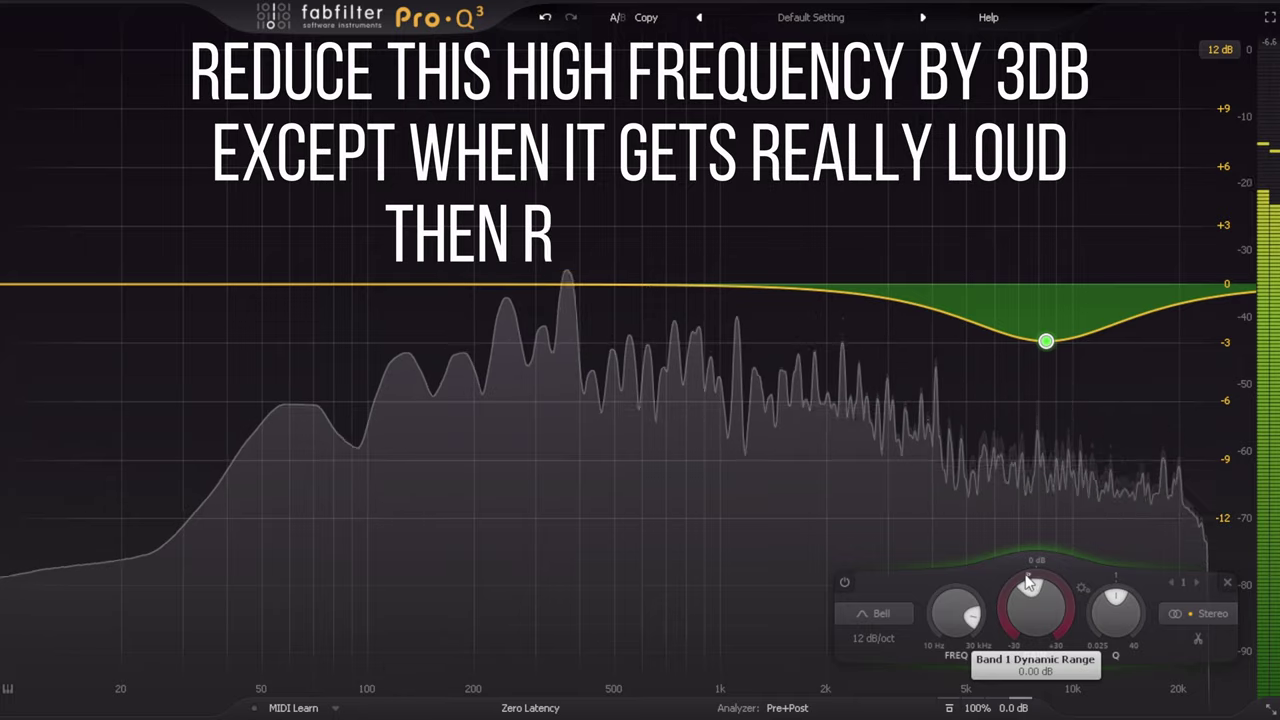
pyautogui.moveTo(1031, 585); pyautogui.dragTo(970, 674)
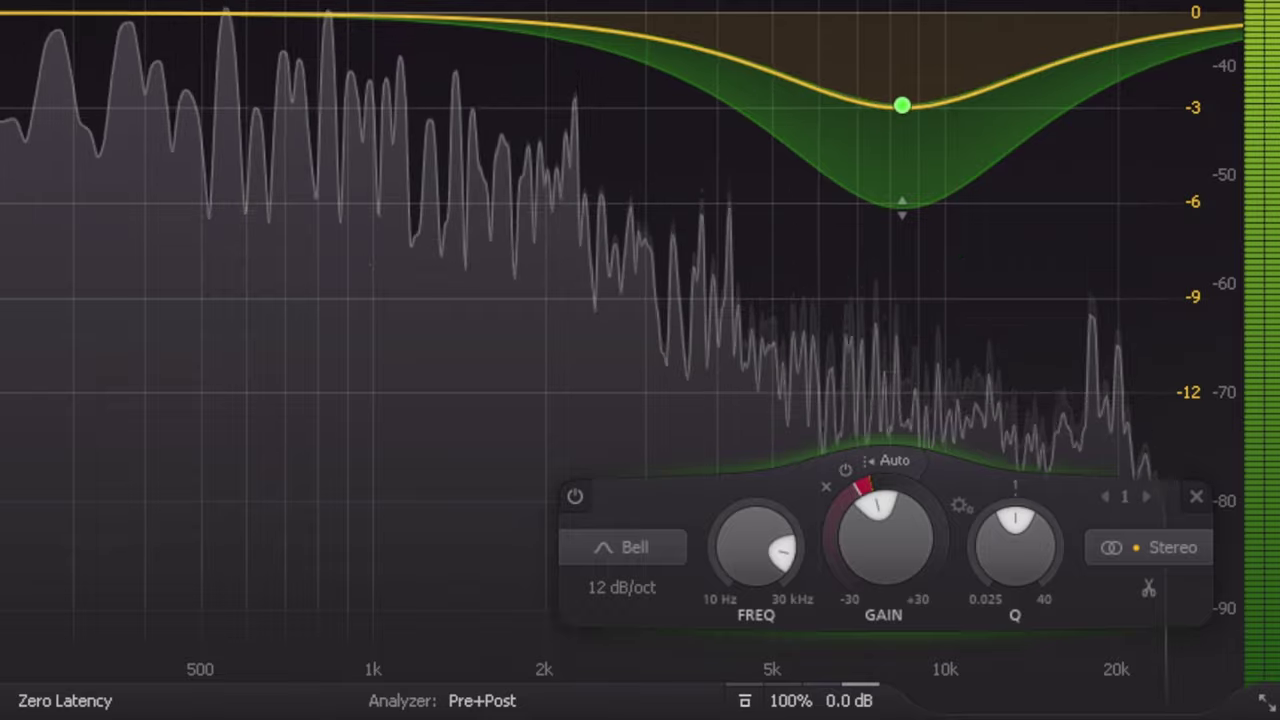
# - Give the high-frequency cut a manually lowered threshold and a deeper dynamic range
pyautogui.click(892, 458)
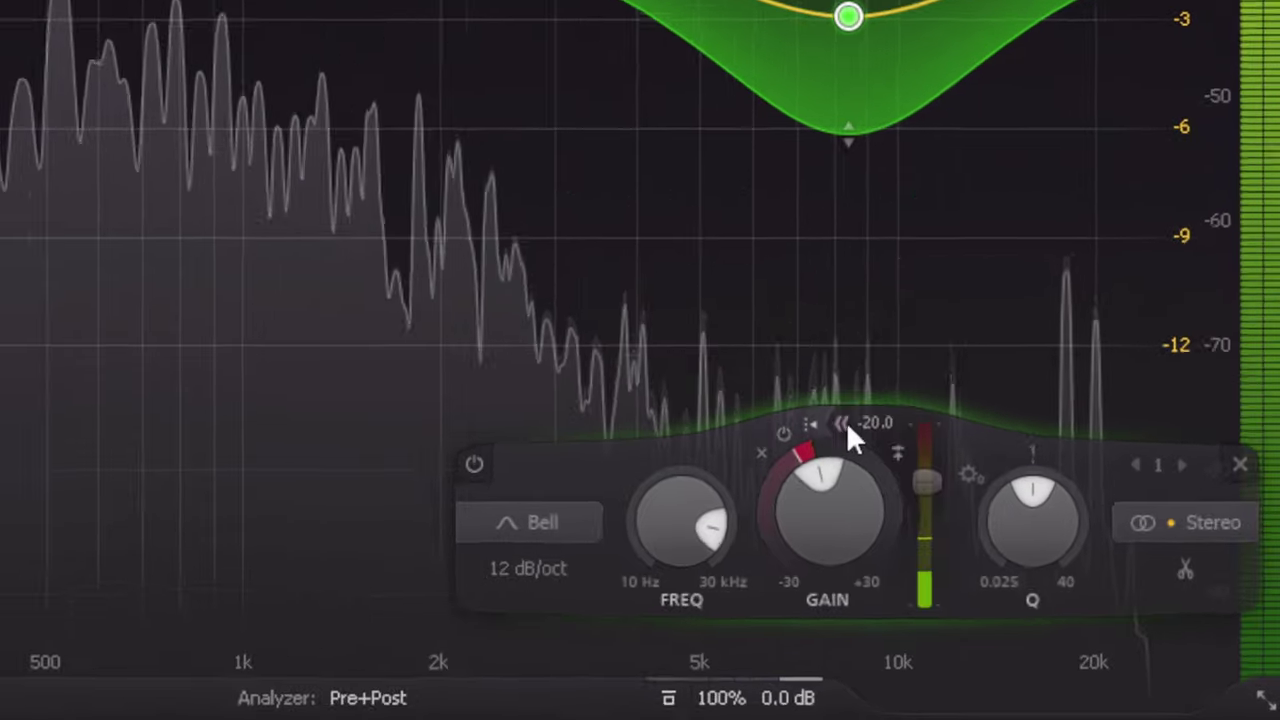
pyautogui.moveTo(974, 514); pyautogui.dragTo(976, 546)
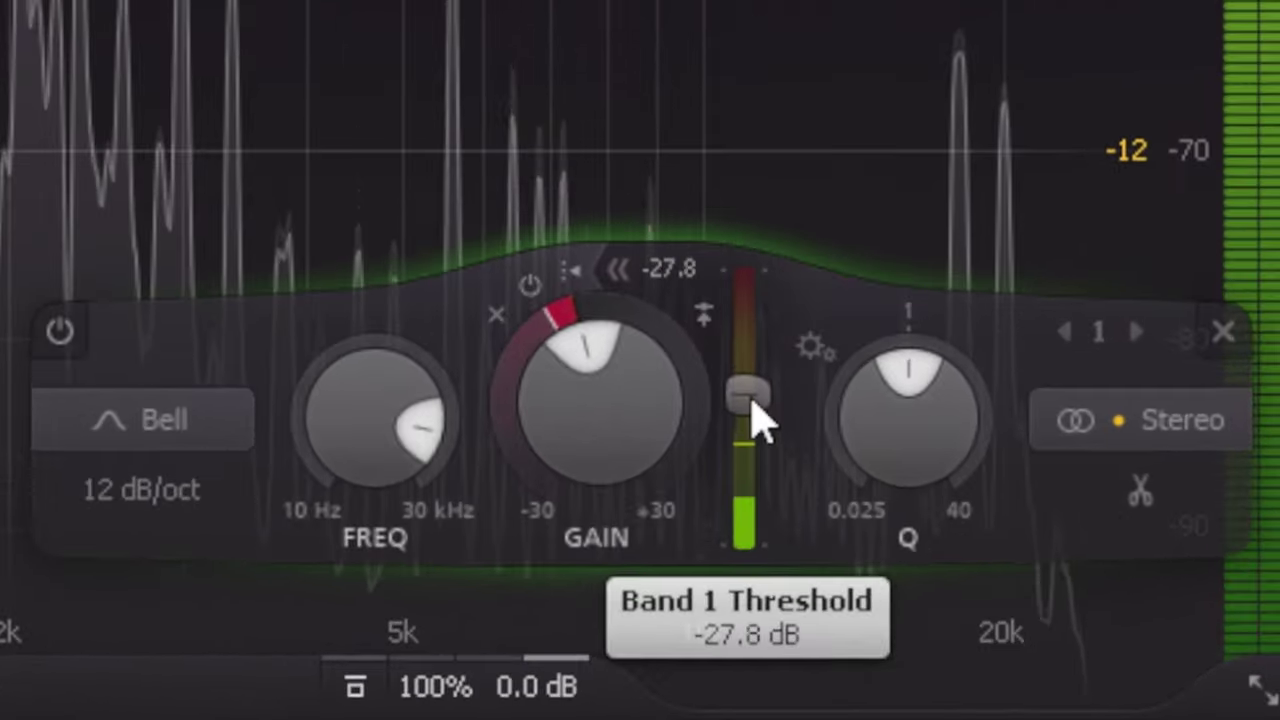
pyautogui.moveTo(752, 405)
pyautogui.mouseDown()
pyautogui.moveTo(752, 443)
pyautogui.moveTo(750, 385)
pyautogui.moveTo(752, 398)
pyautogui.mouseUp()
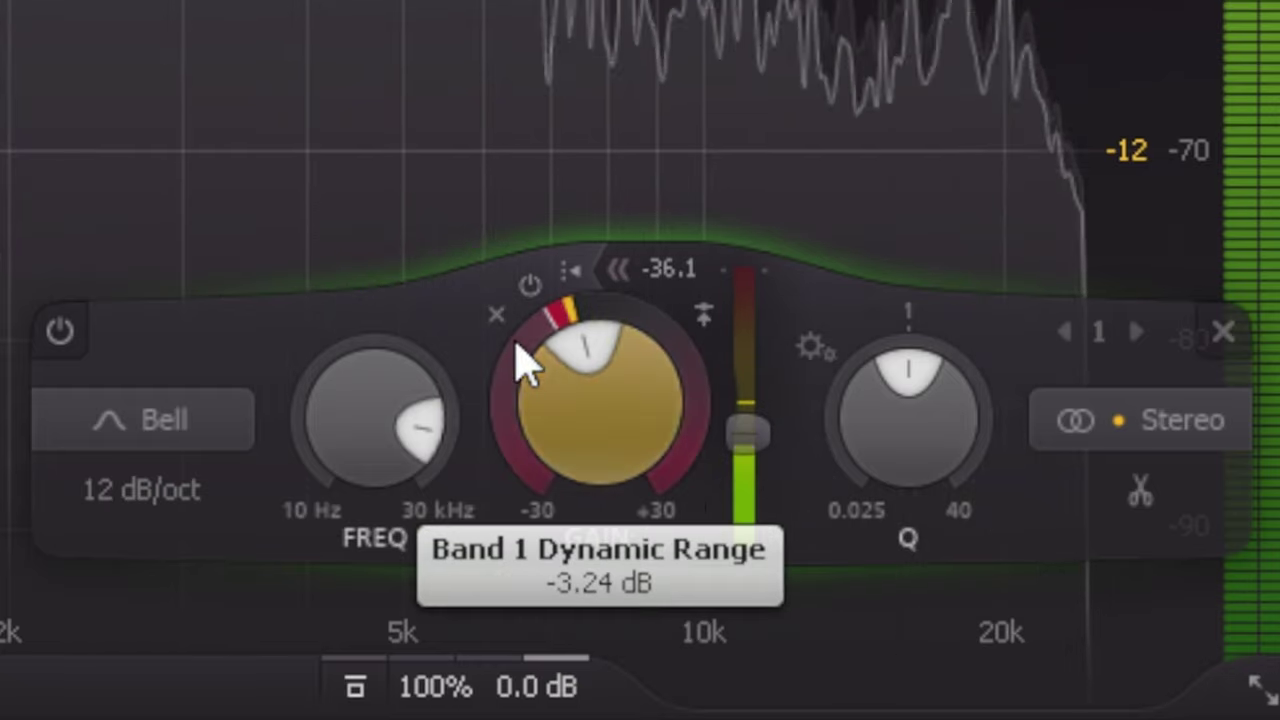
pyautogui.moveTo(531, 366); pyautogui.dragTo(549, 443)
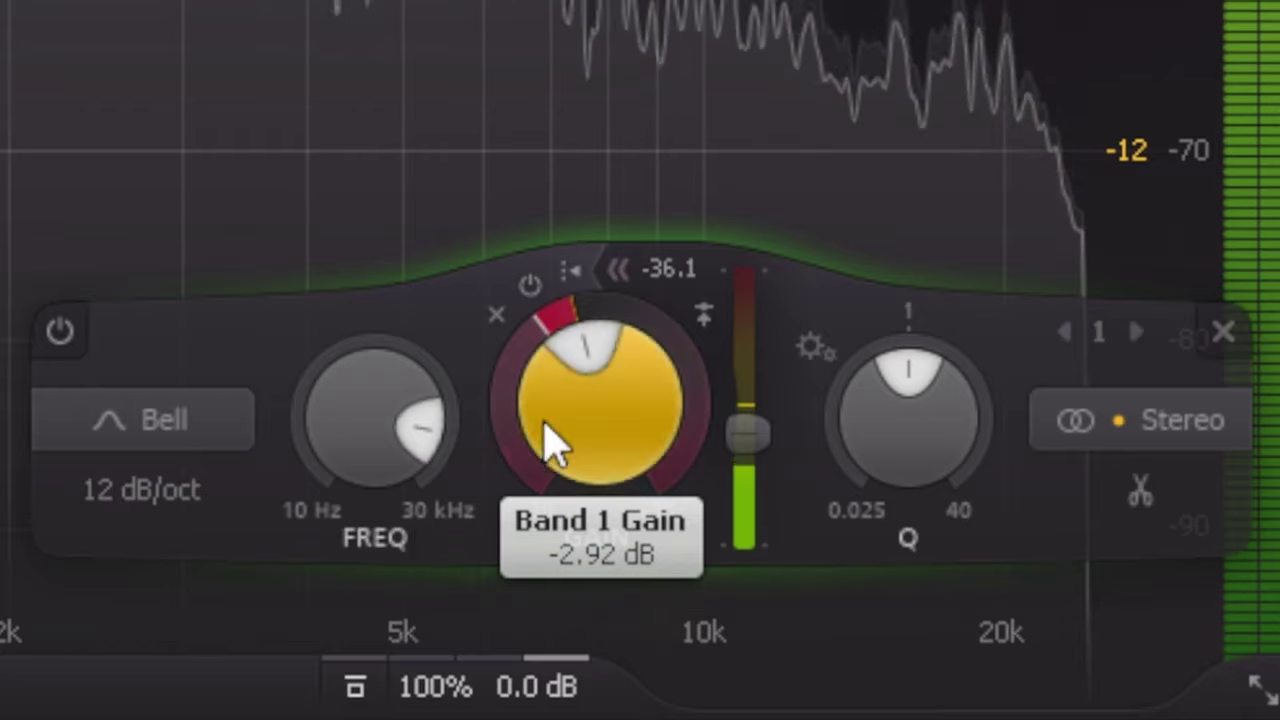
# - Add a small boosting bell near 1.3 kHz with dynamic range and a -35.6 dB threshold
pyautogui.click(763, 283)
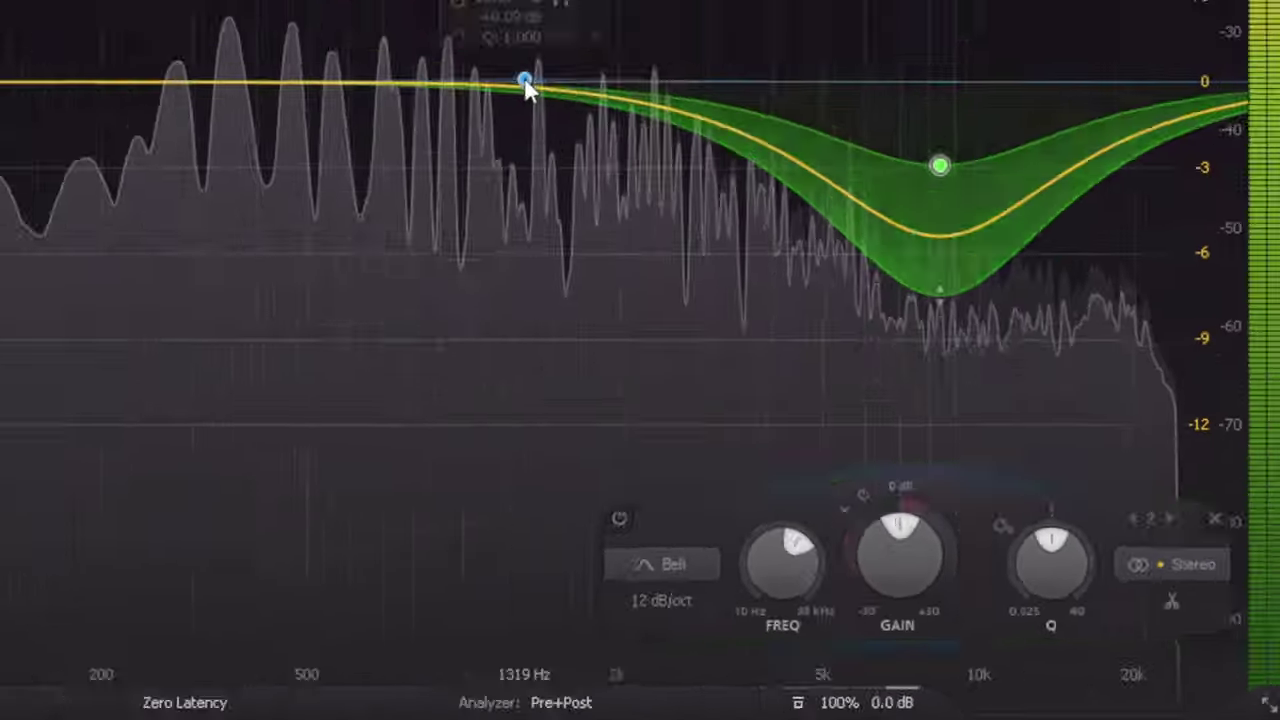
pyautogui.moveTo(763, 283); pyautogui.dragTo(761, 254)
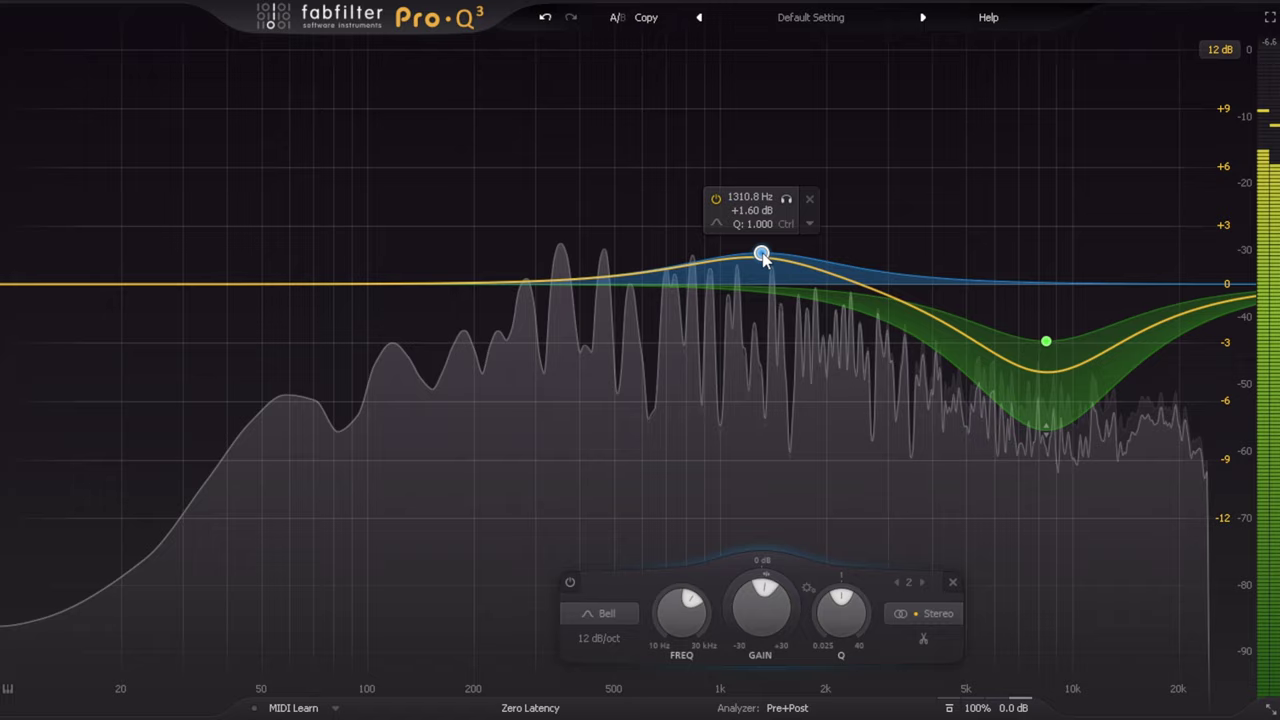
pyautogui.moveTo(766, 587); pyautogui.dragTo(741, 577)
pyautogui.moveTo(741, 522); pyautogui.dragTo(758, 566)
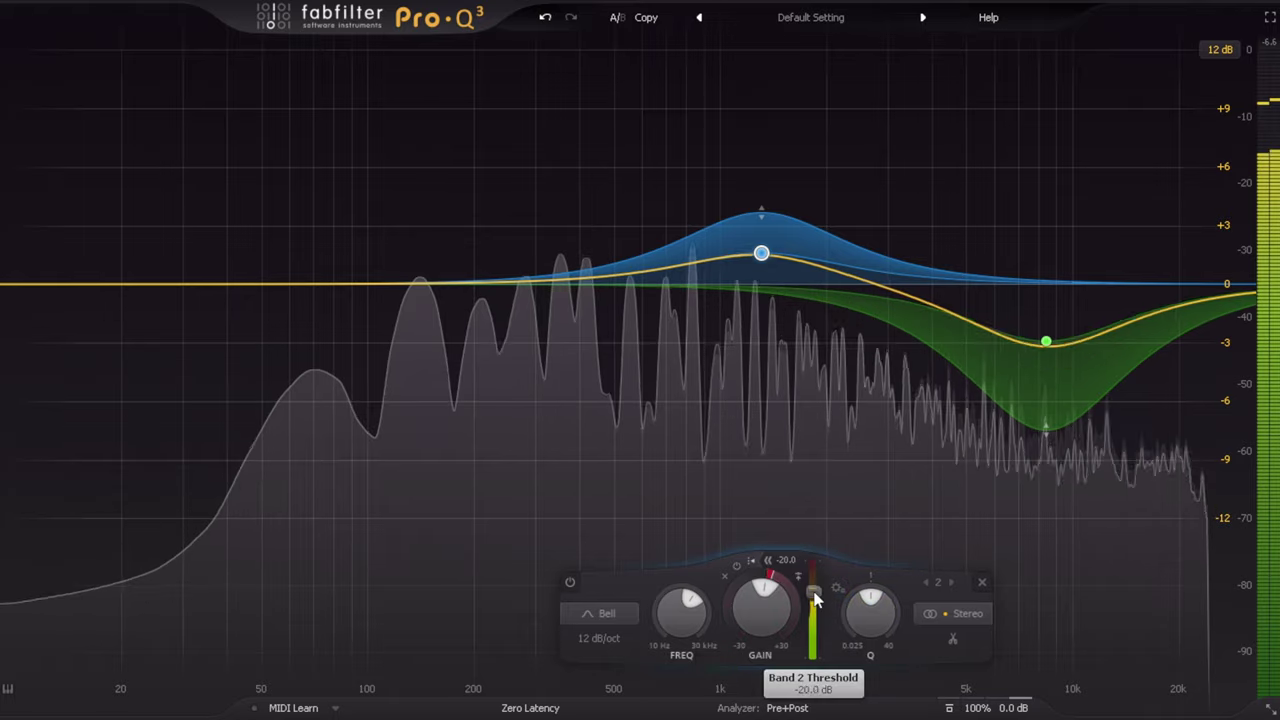
pyautogui.moveTo(815, 612); pyautogui.dragTo(818, 626)
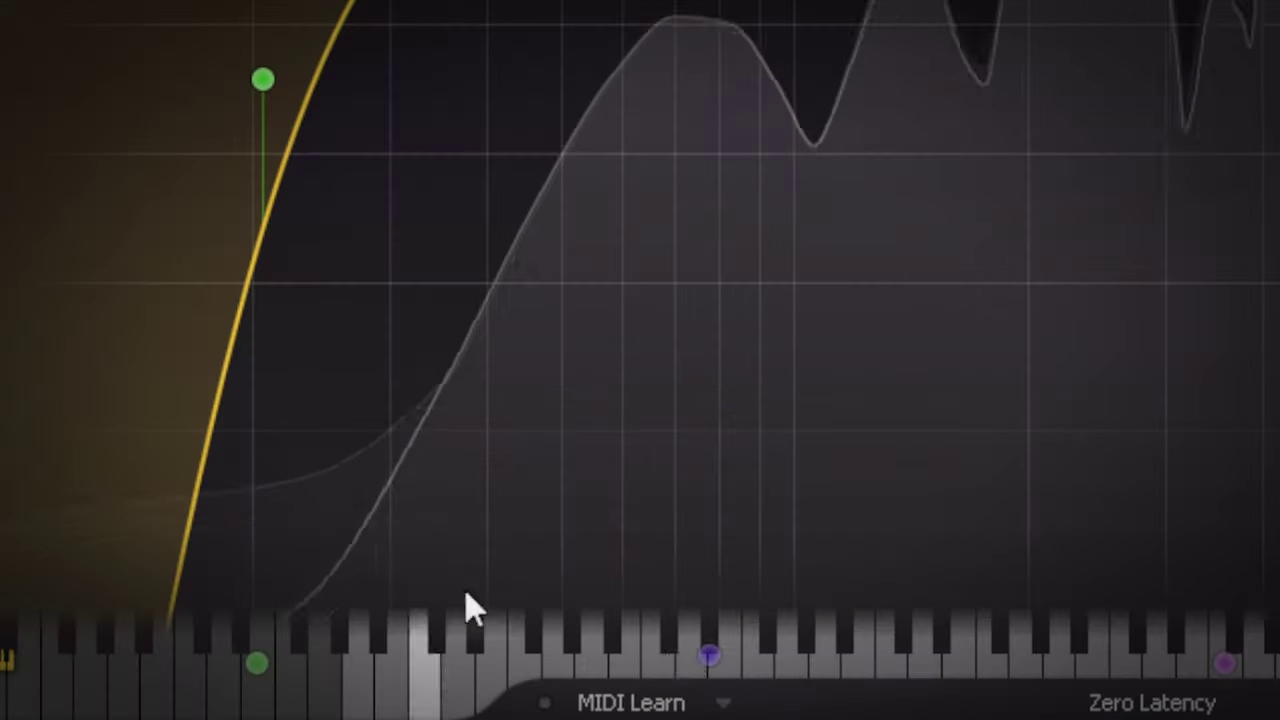
# - Tune band 5's bell down to the note B1 at 61.735 Hz on the keyboard
pyautogui.moveTo(708, 655); pyautogui.dragTo(640, 648)
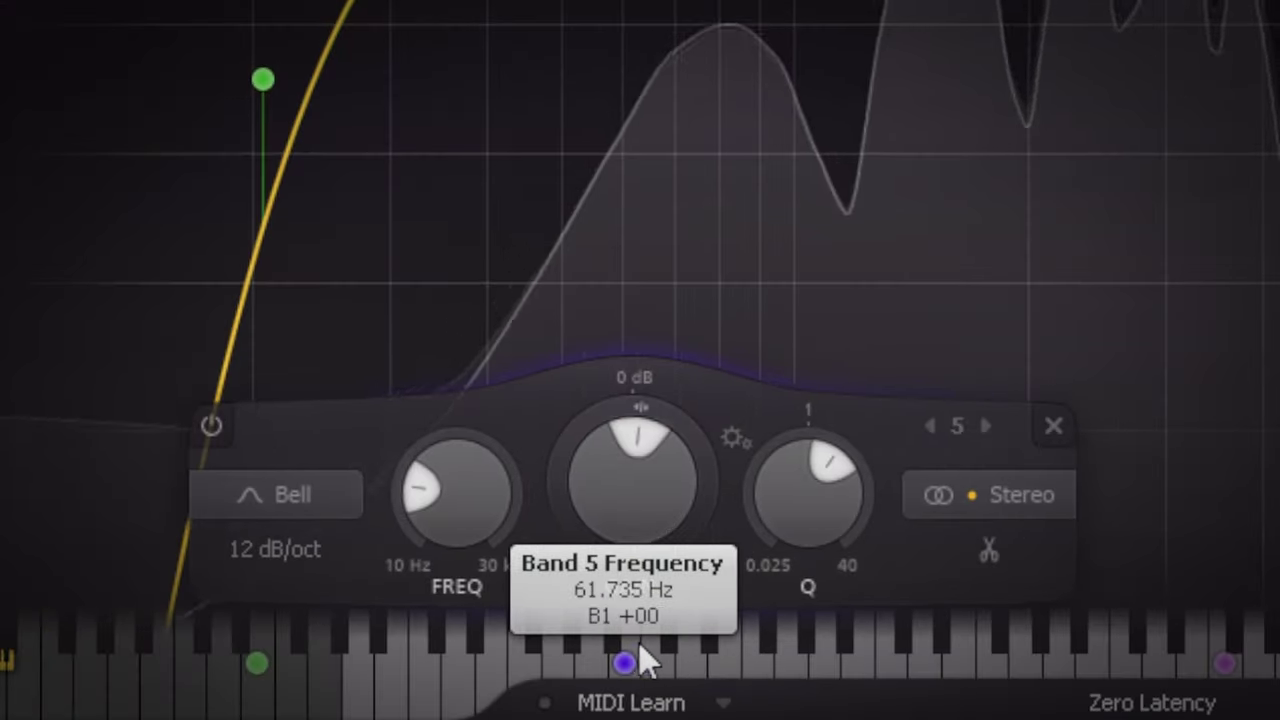